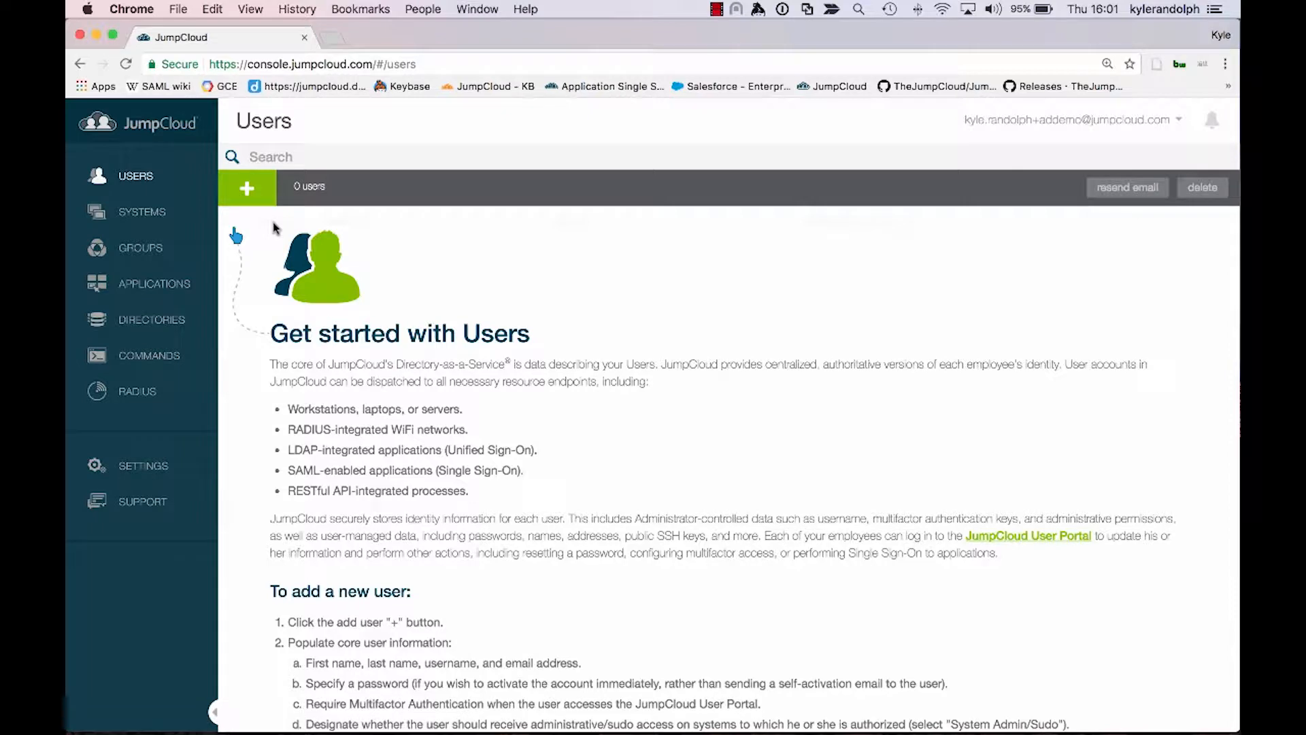
# Switch to the Windows Server 2012 virtual machine and bring Active Directory Users and Computers into view by minimizing the browser
pyautogui.hotkey('ctrl', 'Right')
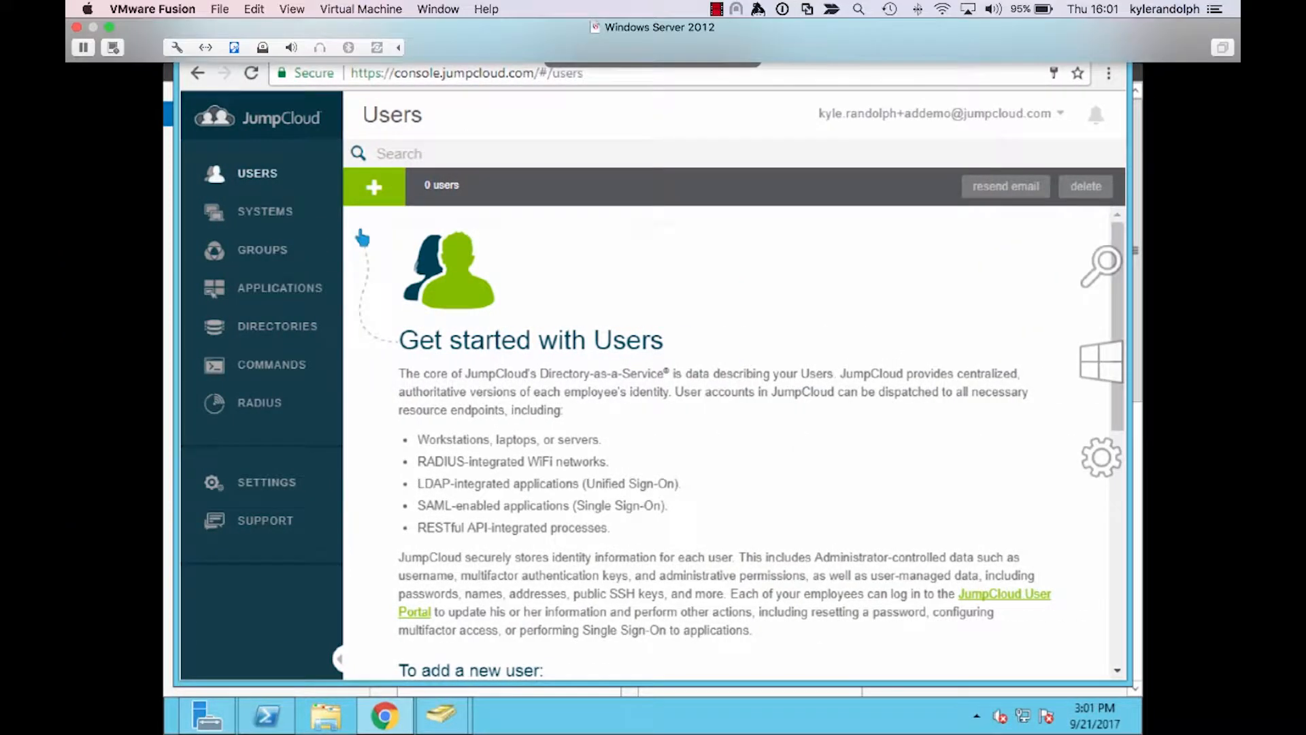
pyautogui.click(1077, 76)
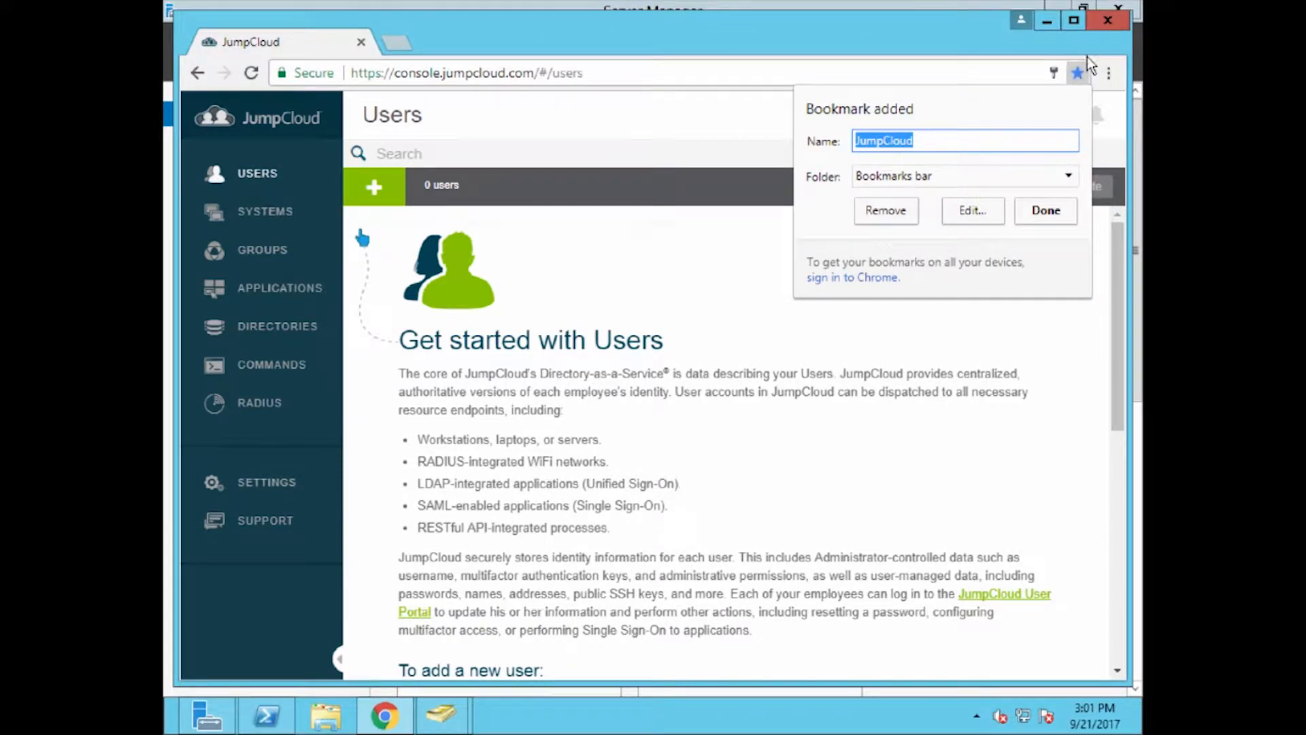
pyautogui.click(1045, 23)
pyautogui.click(1047, 22)
pyautogui.click(655, 376)
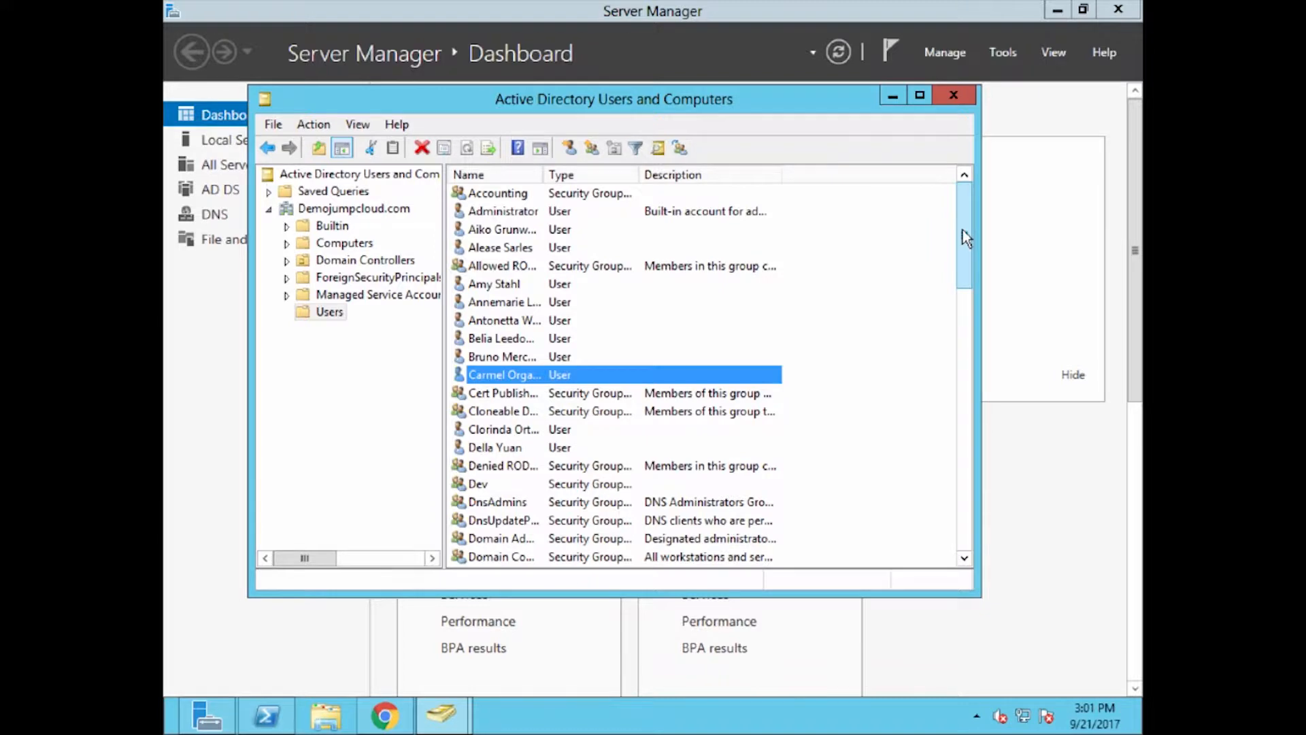
pyautogui.moveTo(962, 238)
pyautogui.mouseDown()
pyautogui.moveTo(962, 337)
pyautogui.moveTo(949, 333)
pyautogui.moveTo(904, 574)
pyautogui.moveTo(940, 229)
pyautogui.mouseUp()
pyautogui.moveTo(937, 181); pyautogui.dragTo(933, 172)
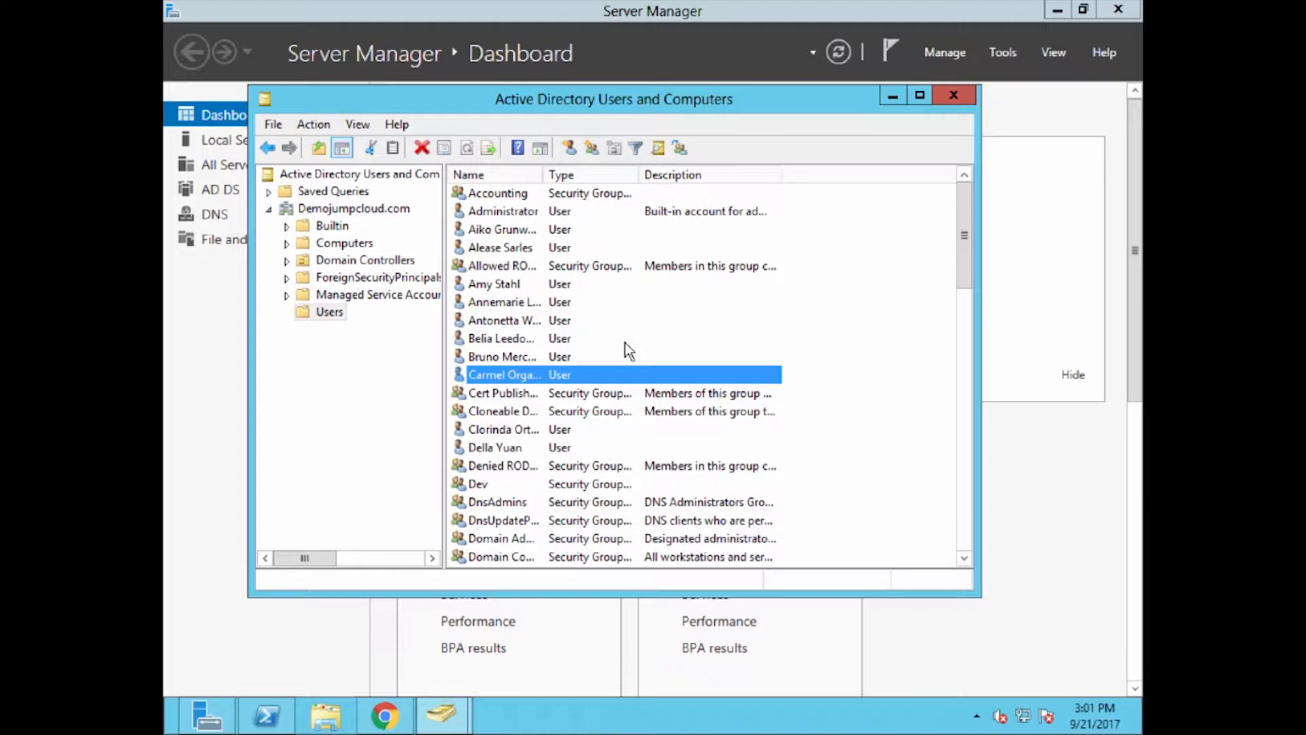
# Start a new user in the Users container with first name Read and last name All
pyautogui.click(330, 314)
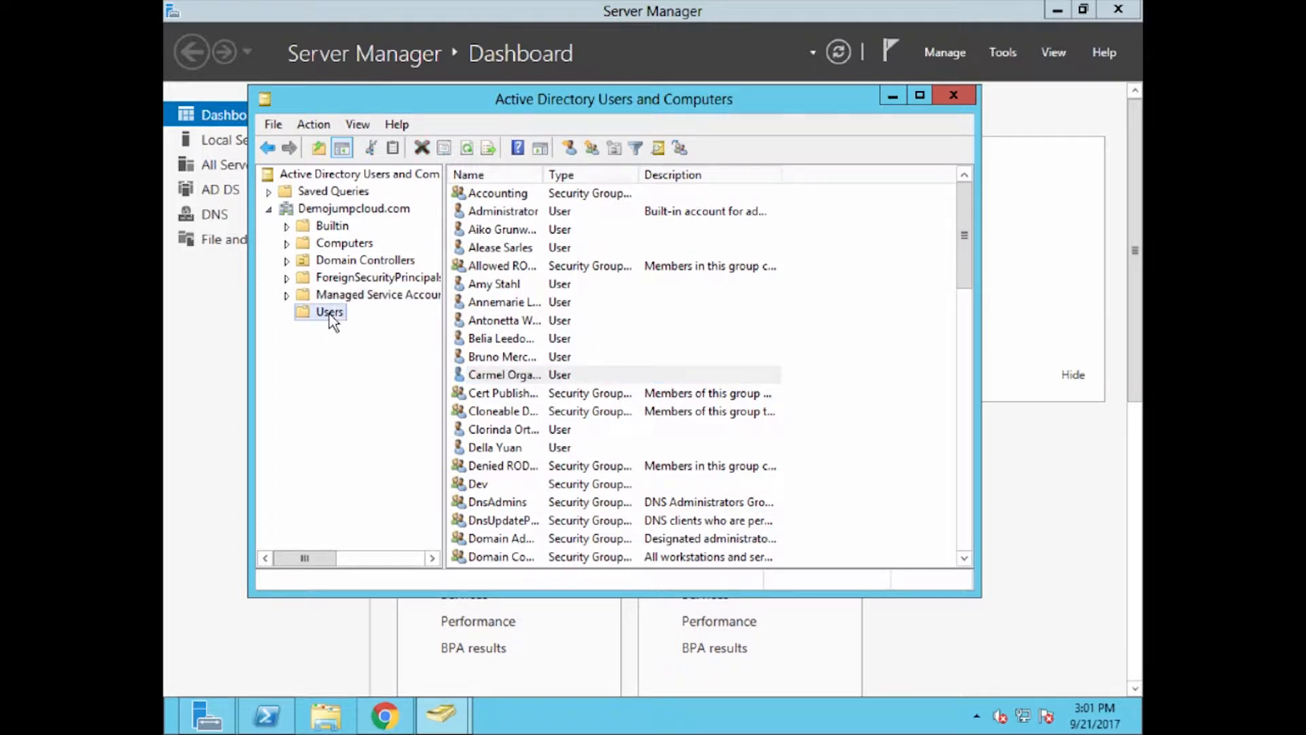
pyautogui.click(562, 149)
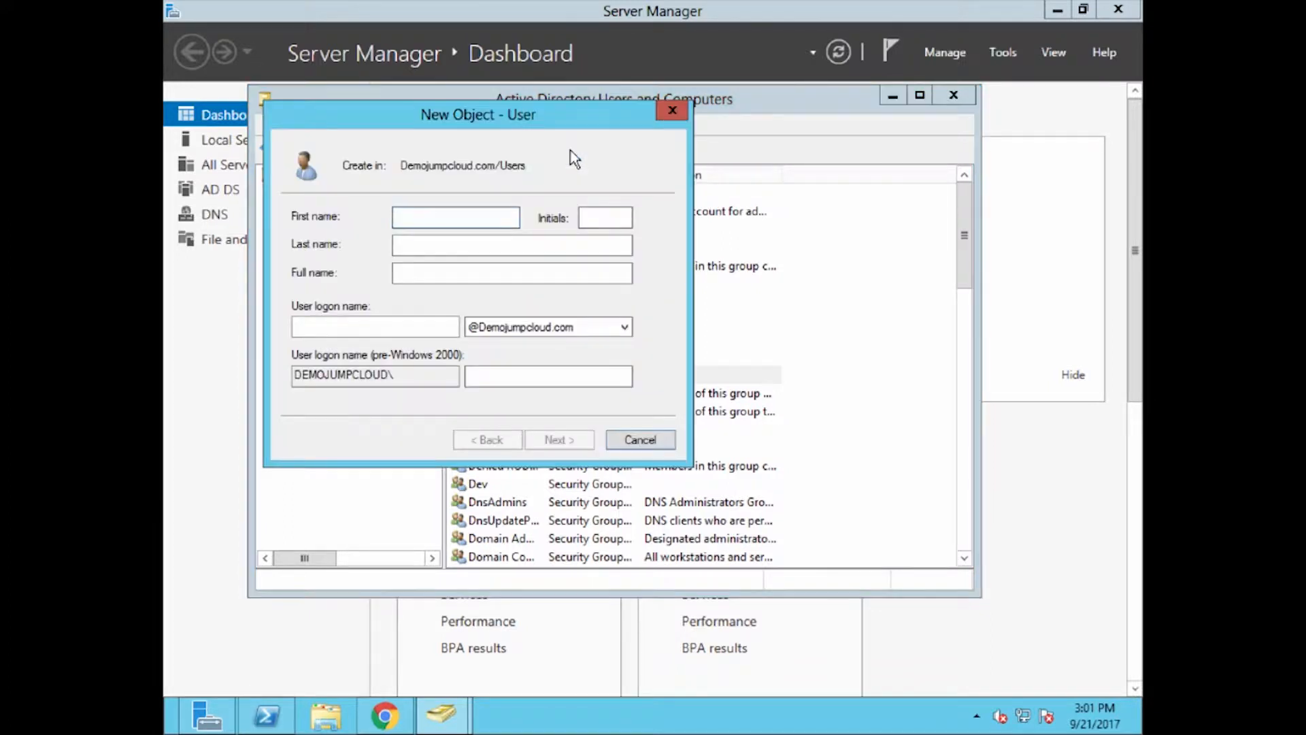
pyautogui.write('Read')
pyautogui.press('Tab')
pyautogui.press('Tab')
pyautogui.write('rea')
pyautogui.press('BackSpace')
pyautogui.press('BackSpace')
pyautogui.press('BackSpace')
pyautogui.write('All')
# Set the new user's logon name to readall and continue to the password settings
pyautogui.press('Tab')
pyautogui.press('Tab')
pyautogui.write('re')
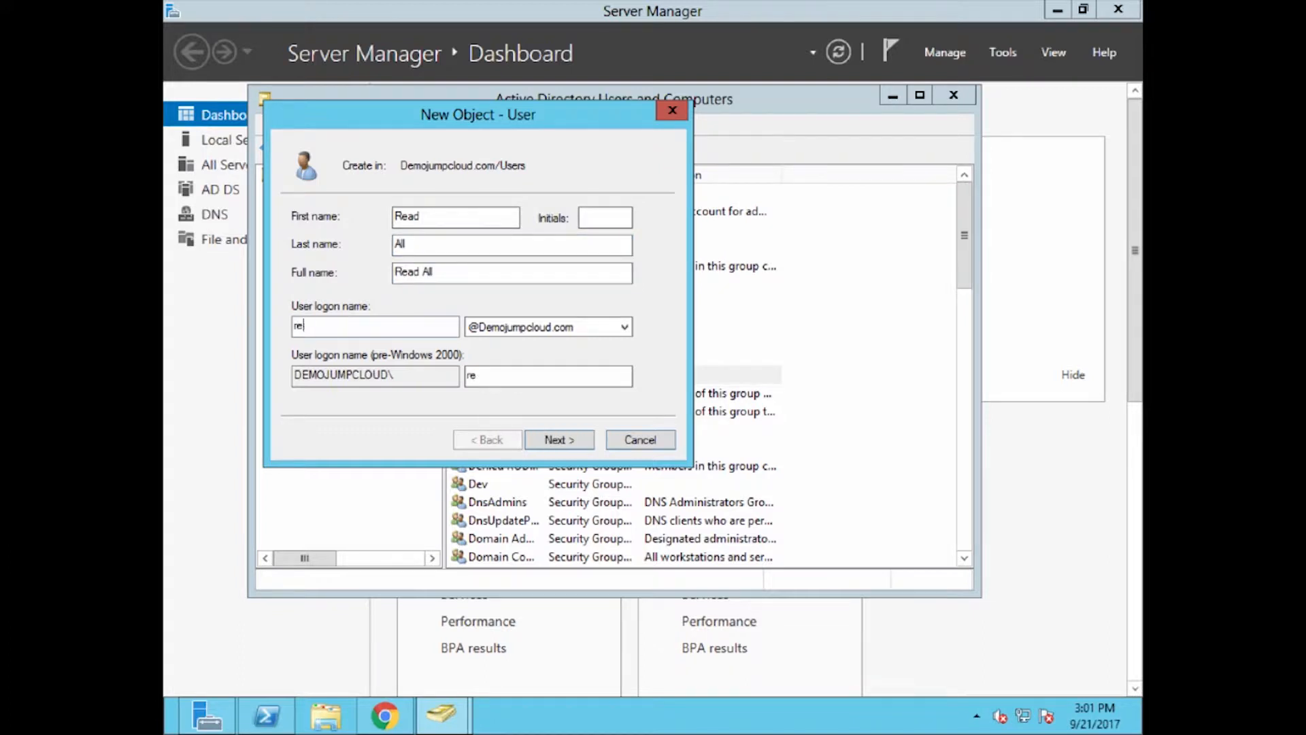
pyautogui.write('adall')
pyautogui.click(574, 444)
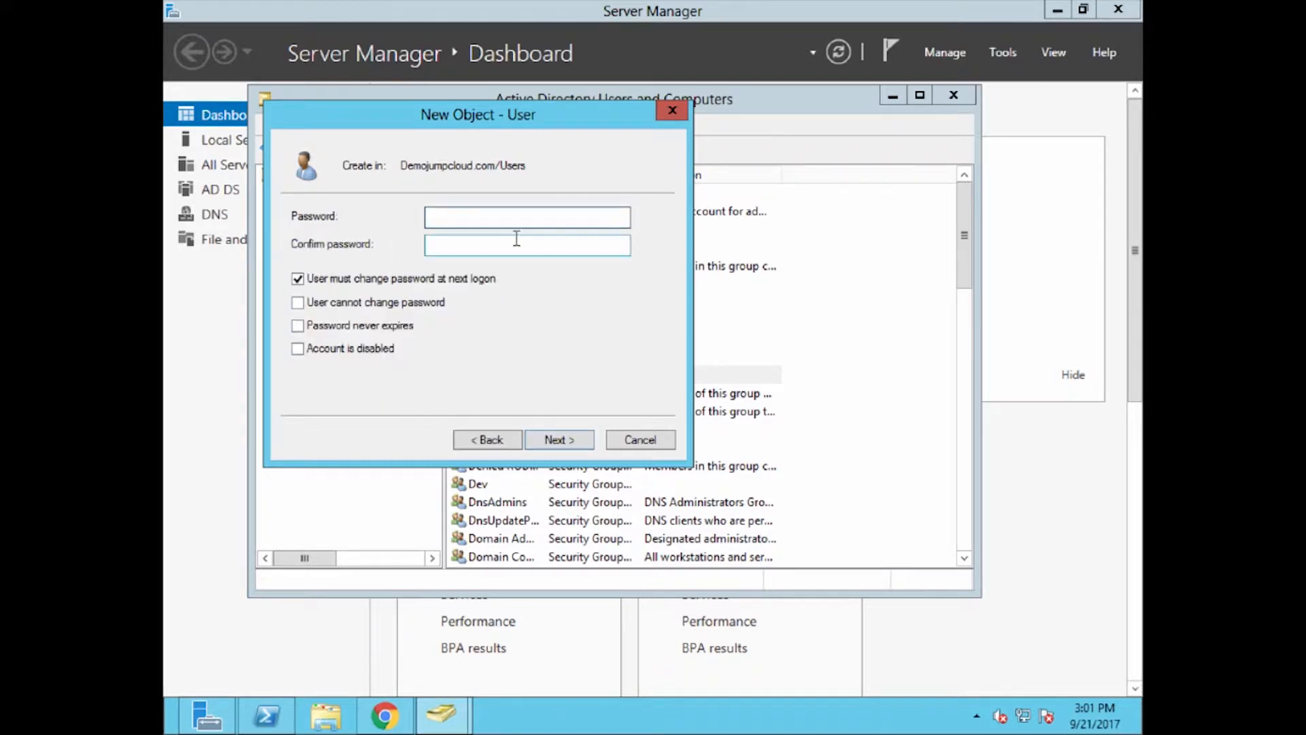
# Enter and confirm the account password, turn off the forced password change at next logon, and finish creating the user
pyautogui.write('••••••••••')
pyautogui.press('Tab')
pyautogui.write('•••••••••••')
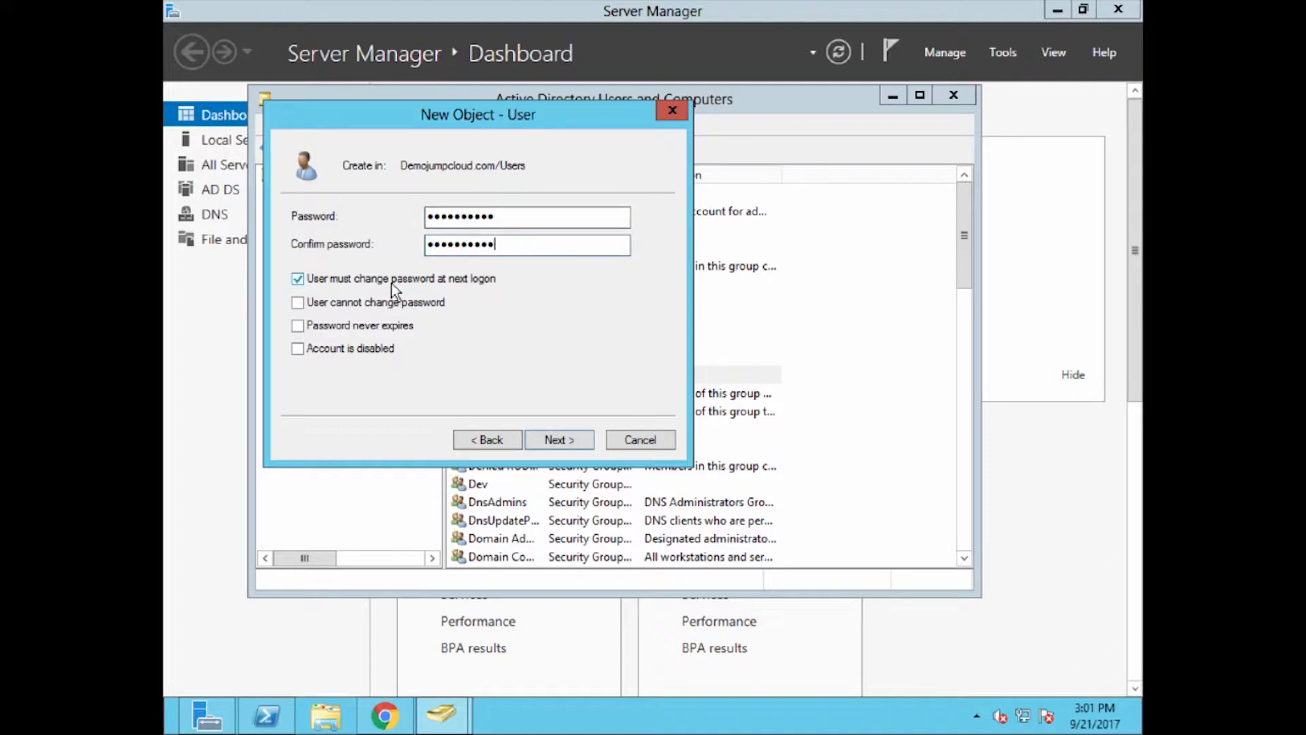
pyautogui.click(373, 284)
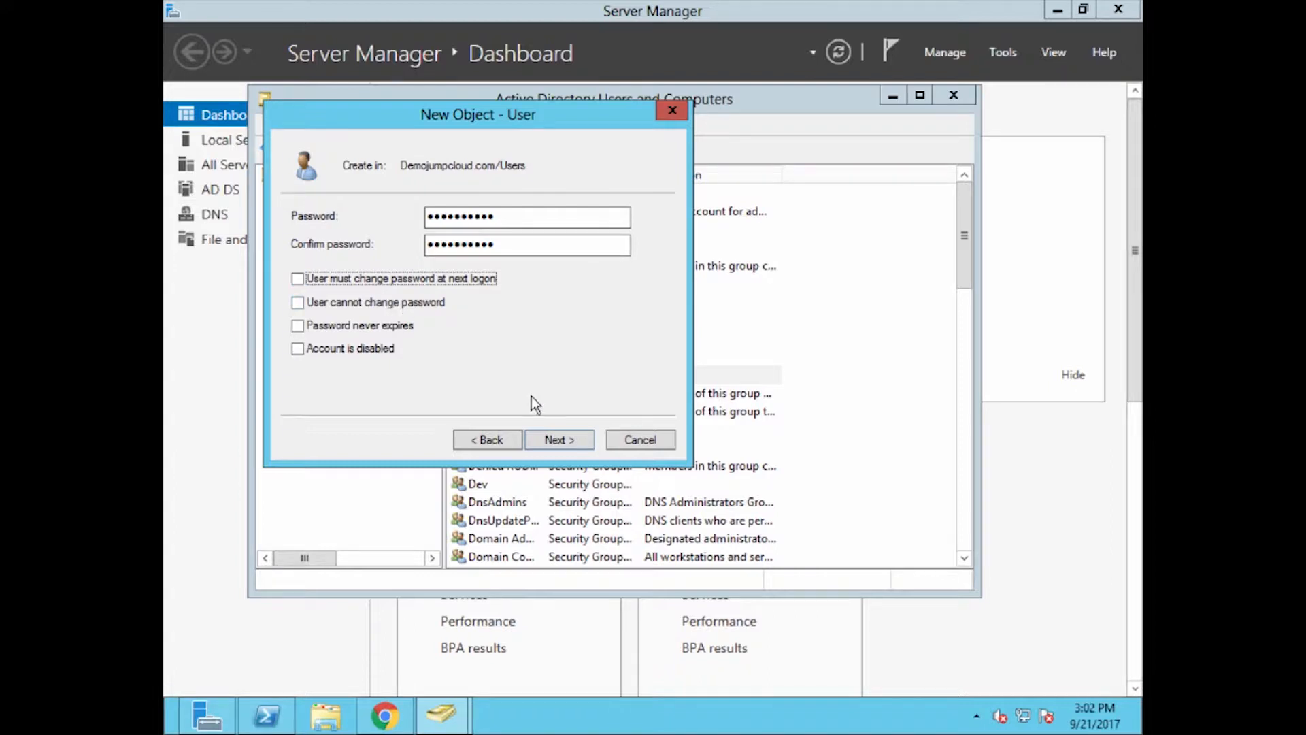
pyautogui.click(562, 442)
pyautogui.click(563, 447)
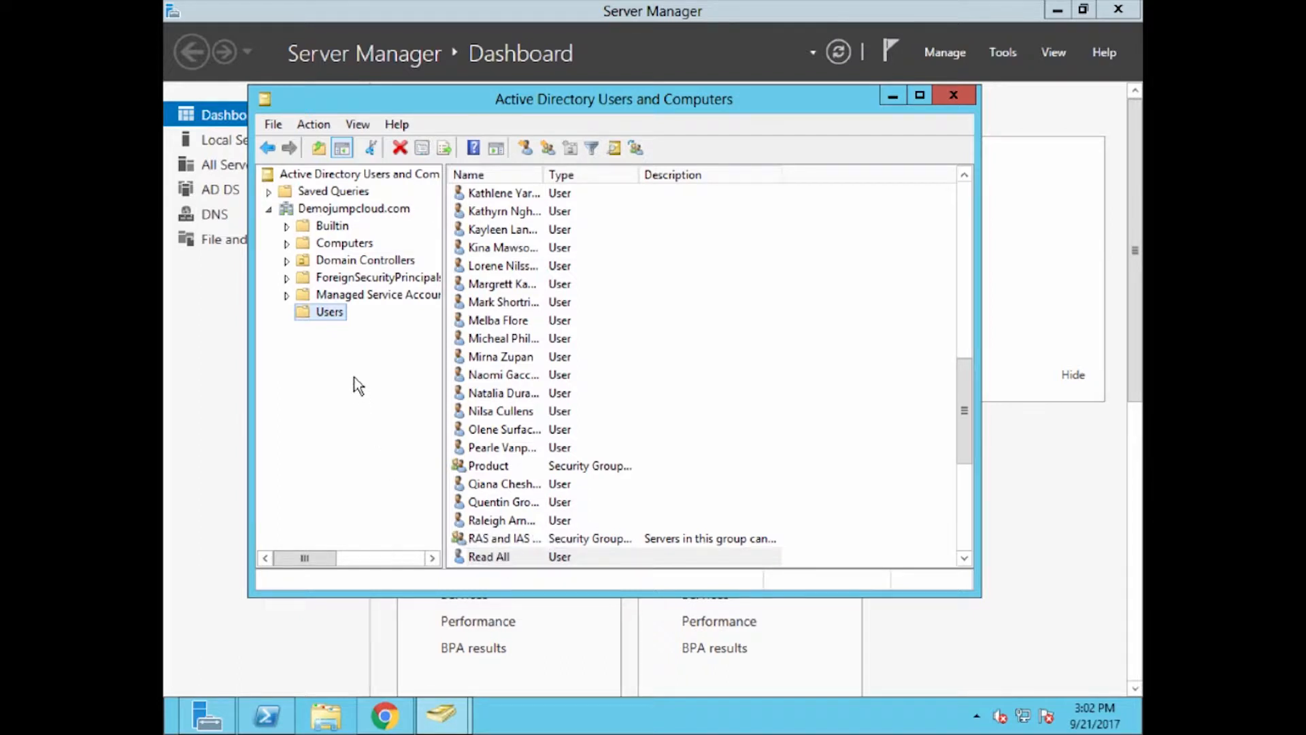
# Start delegating control of the Users container and add the Read All user as the delegate
pyautogui.rightClick(335, 318)
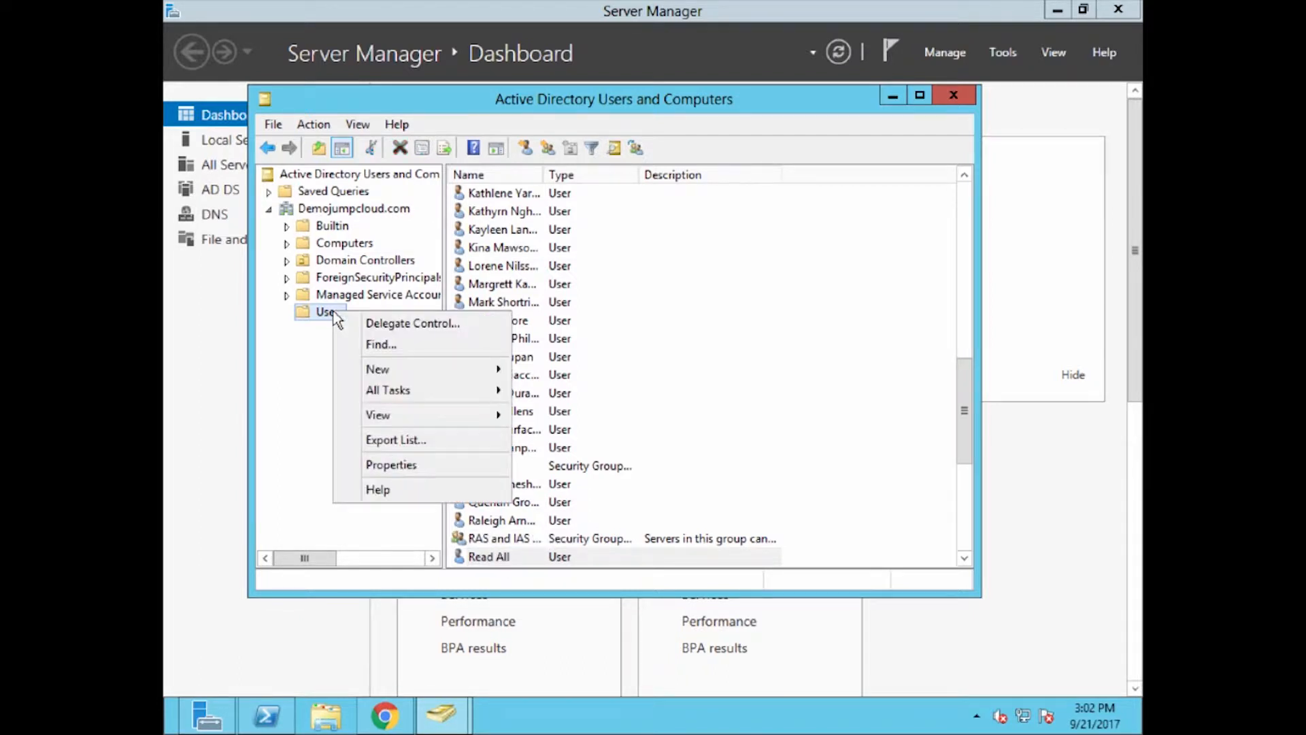
pyautogui.click(360, 323)
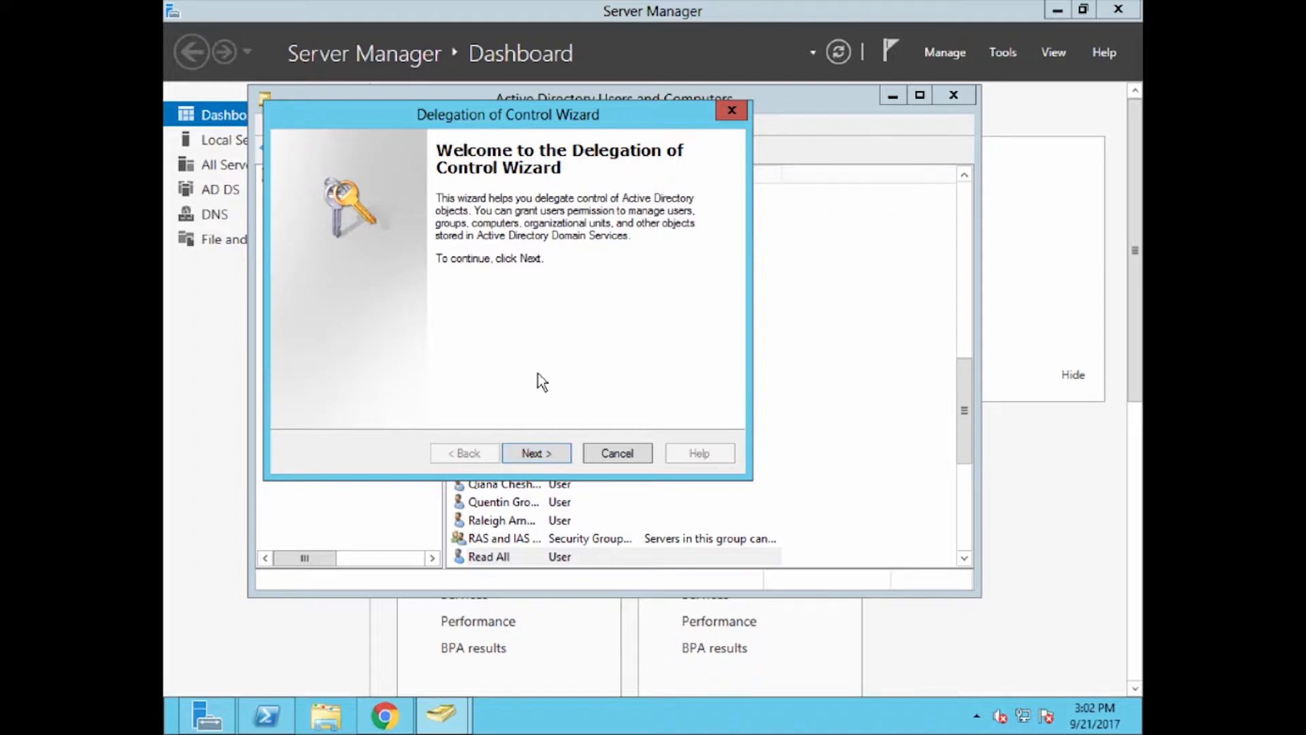
pyautogui.click(534, 454)
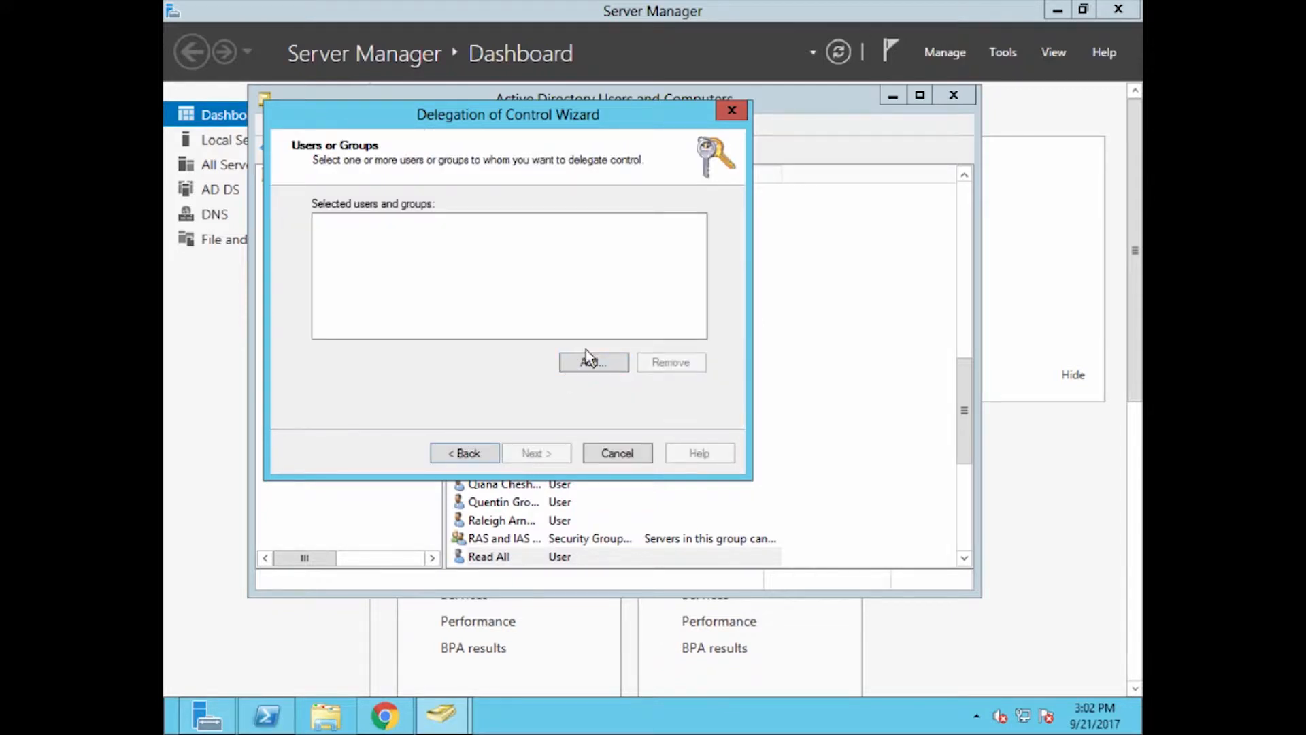
pyautogui.click(582, 362)
pyautogui.write('read')
pyautogui.press('Return')
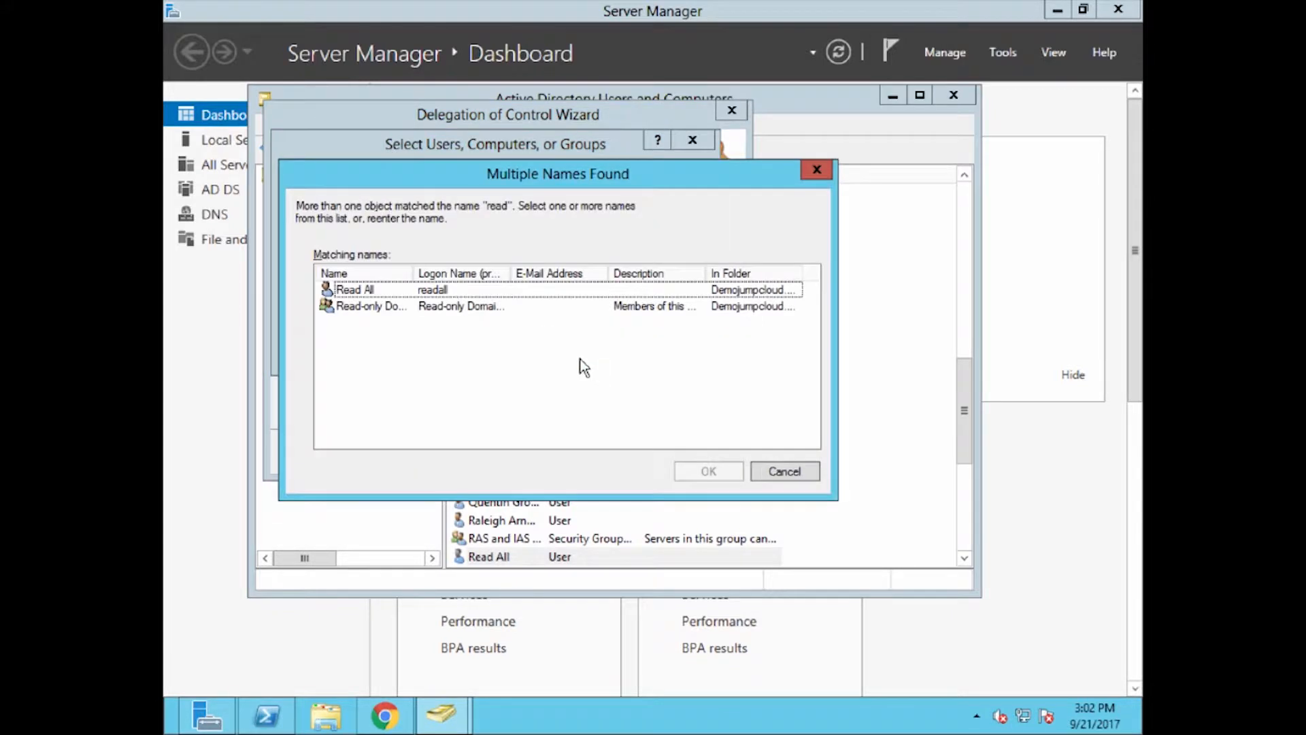
pyautogui.click(372, 287)
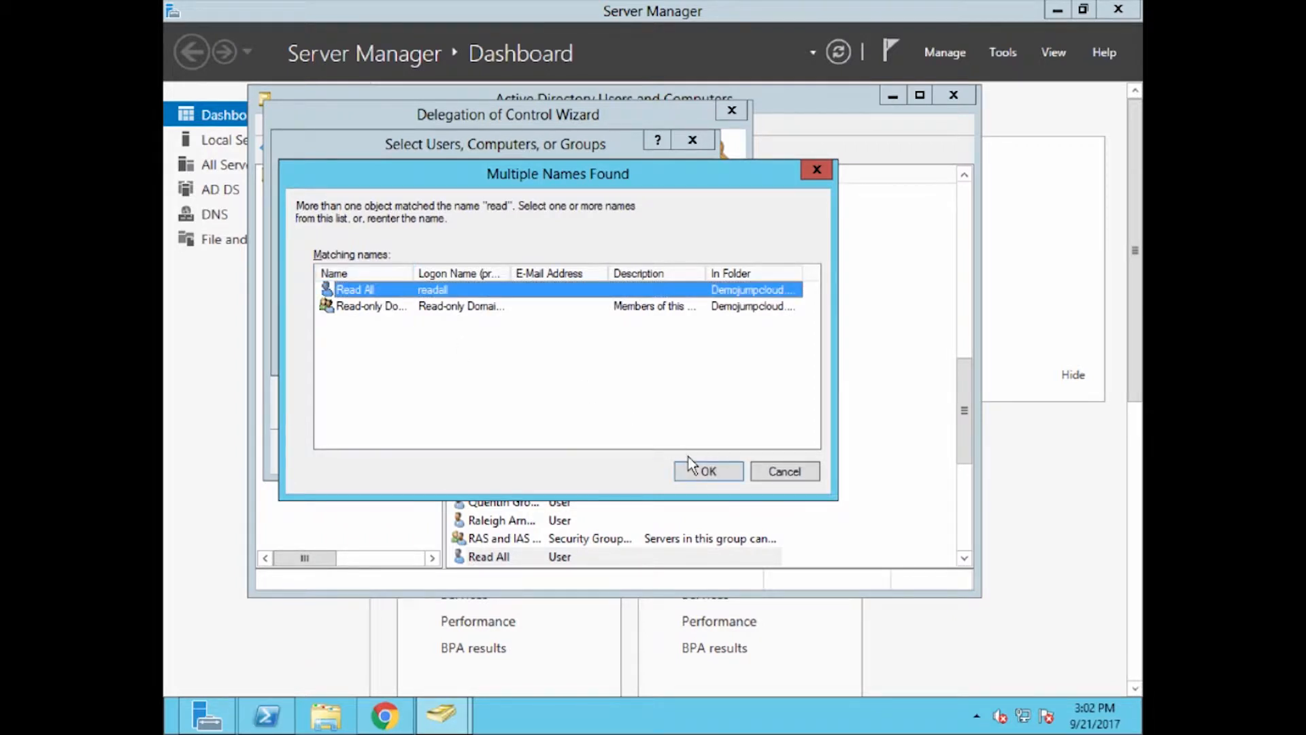
pyautogui.click(715, 478)
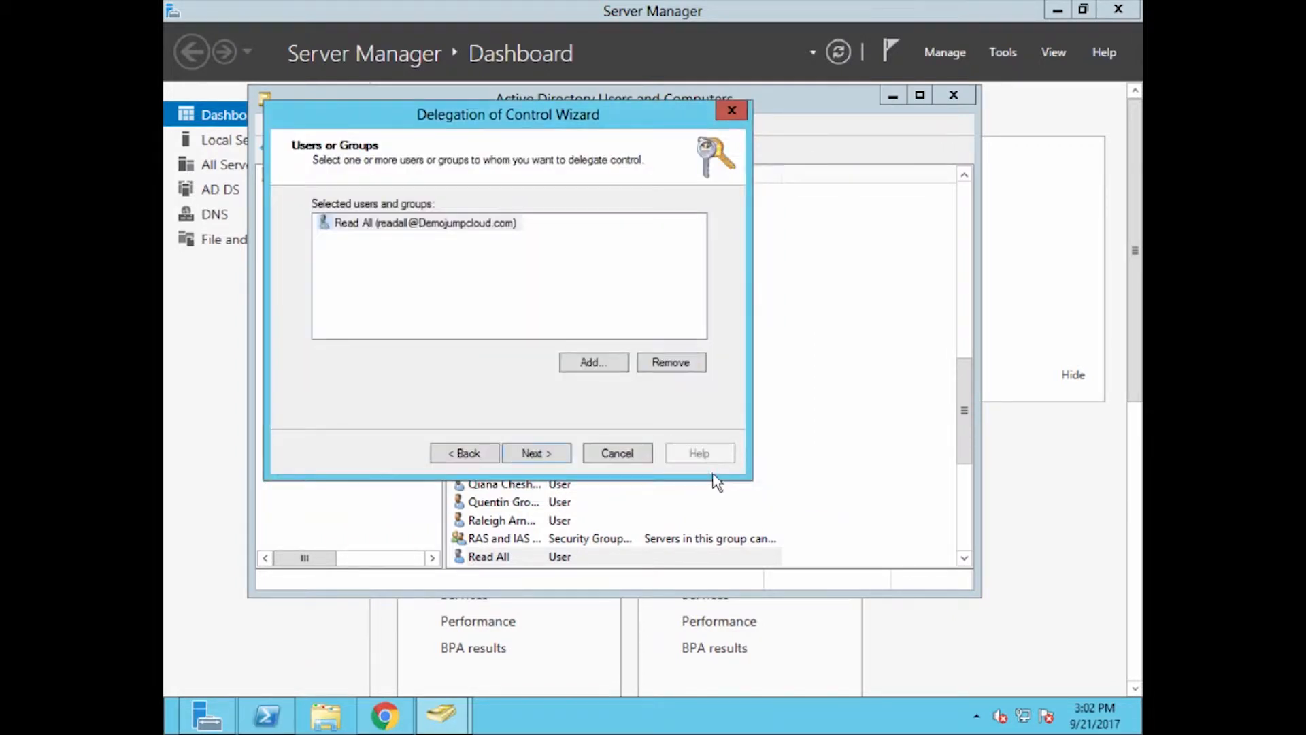
# Delegate the common task "Read all user information" and complete the Delegation of Control Wizard
pyautogui.click(548, 460)
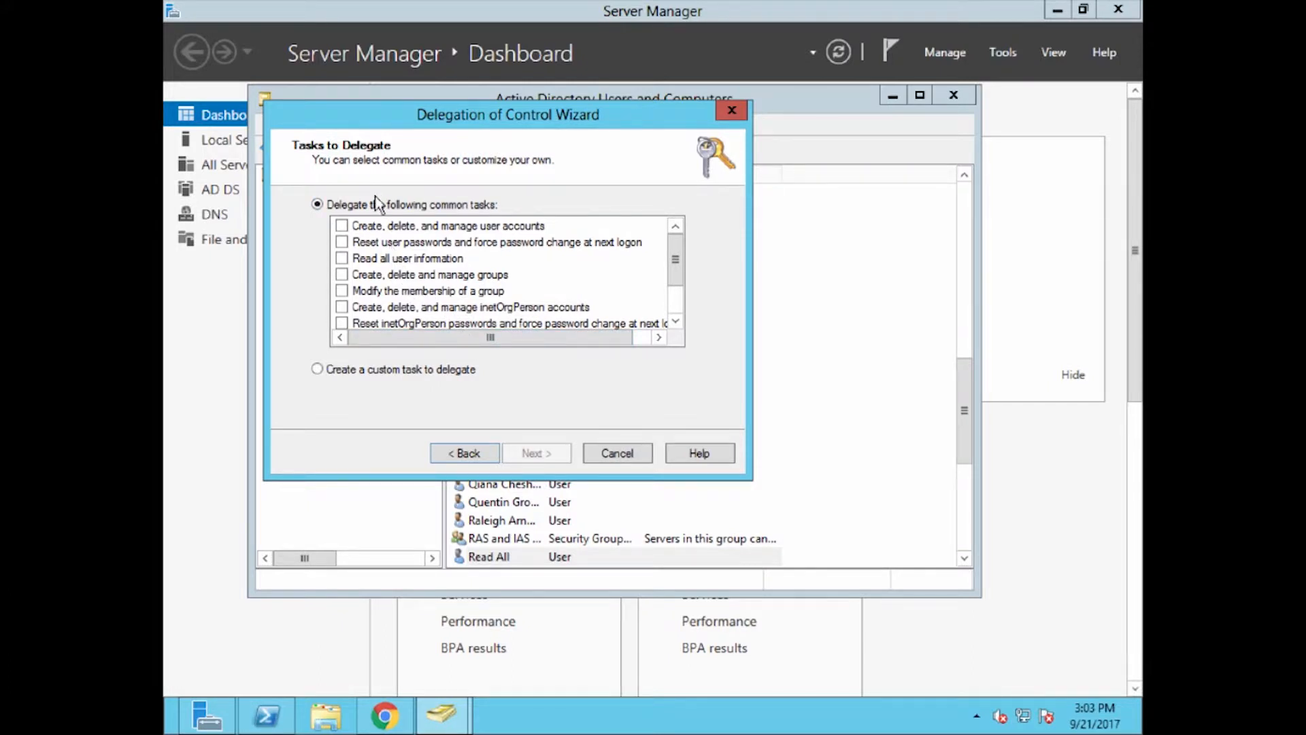
pyautogui.click(344, 259)
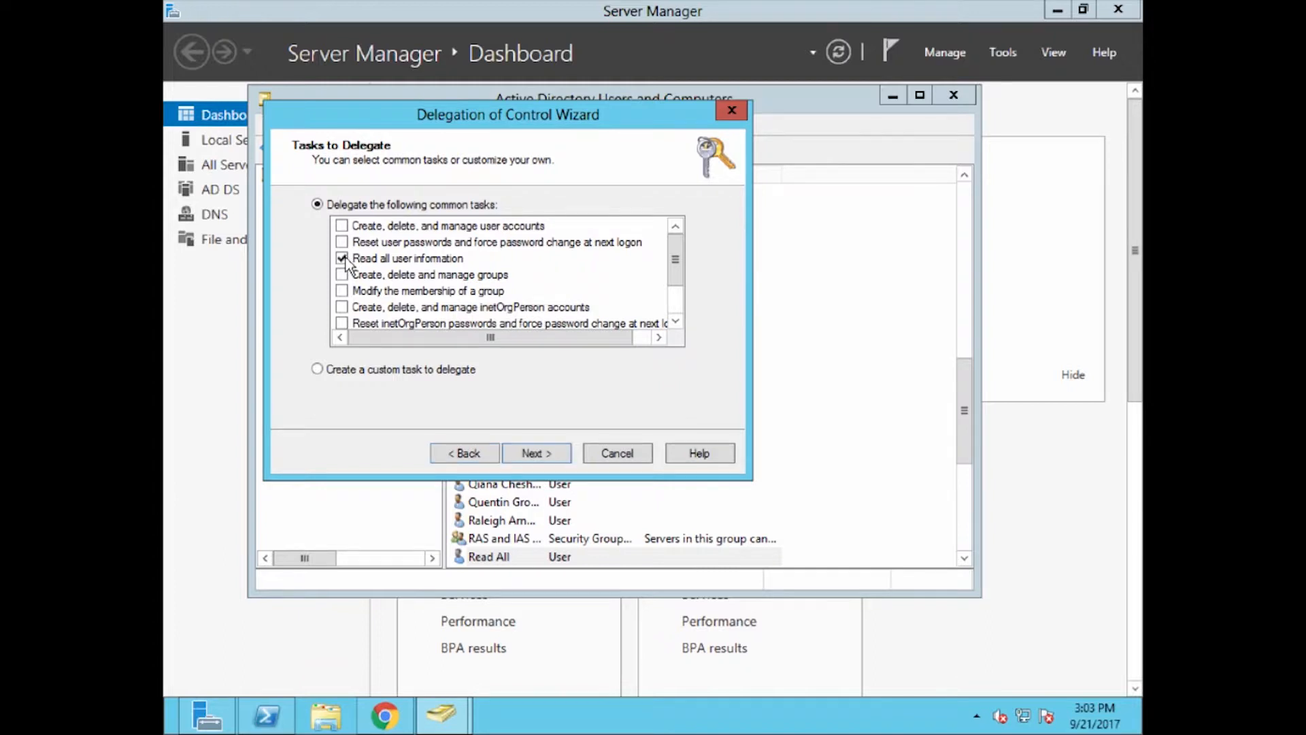
pyautogui.click(526, 451)
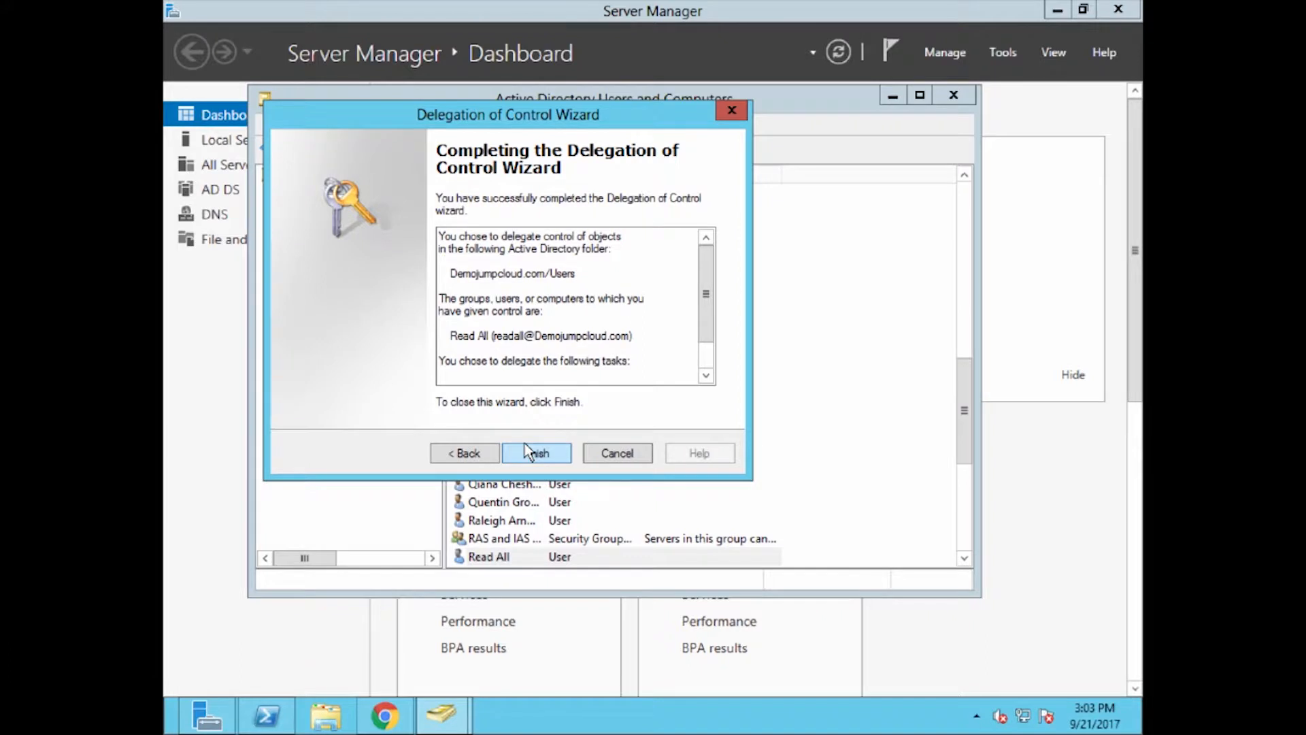
pyautogui.click(536, 453)
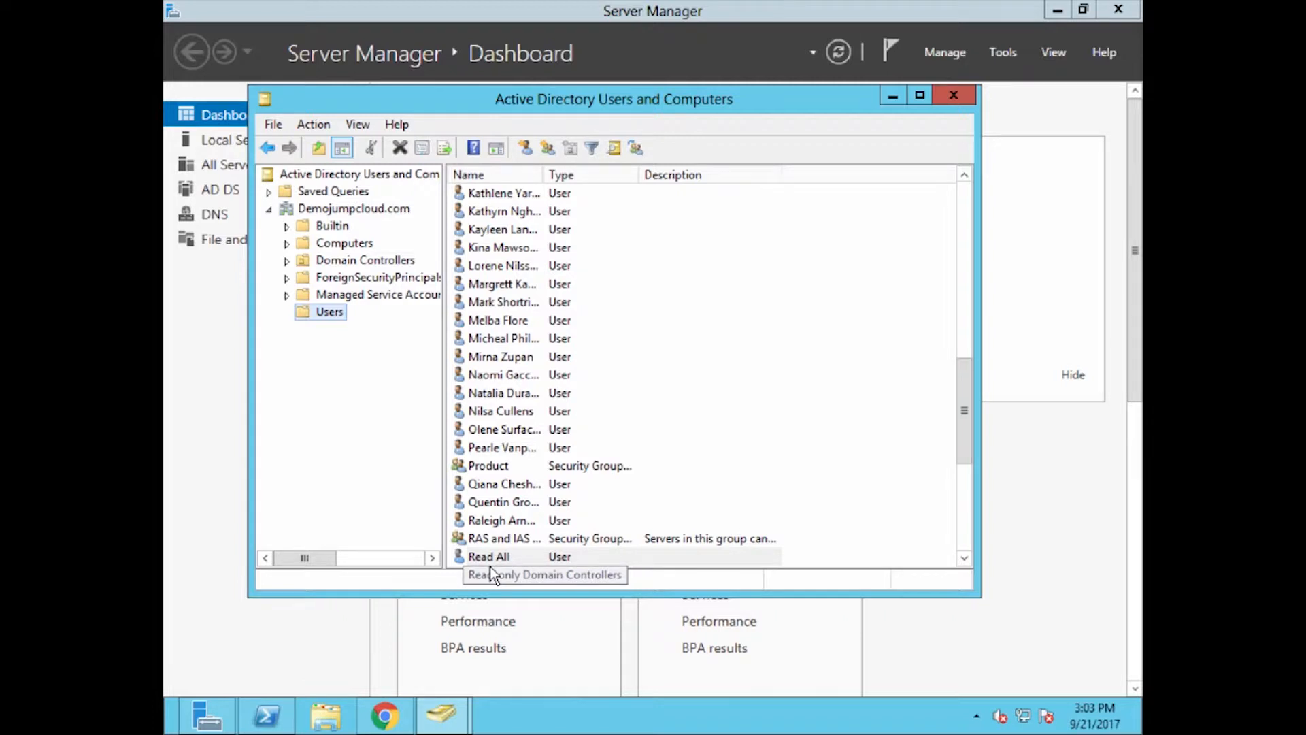
# Switch to the JumpCloud console in Chrome, open the Active Directory Bridge directory details, and copy the API key
pyautogui.click(385, 716)
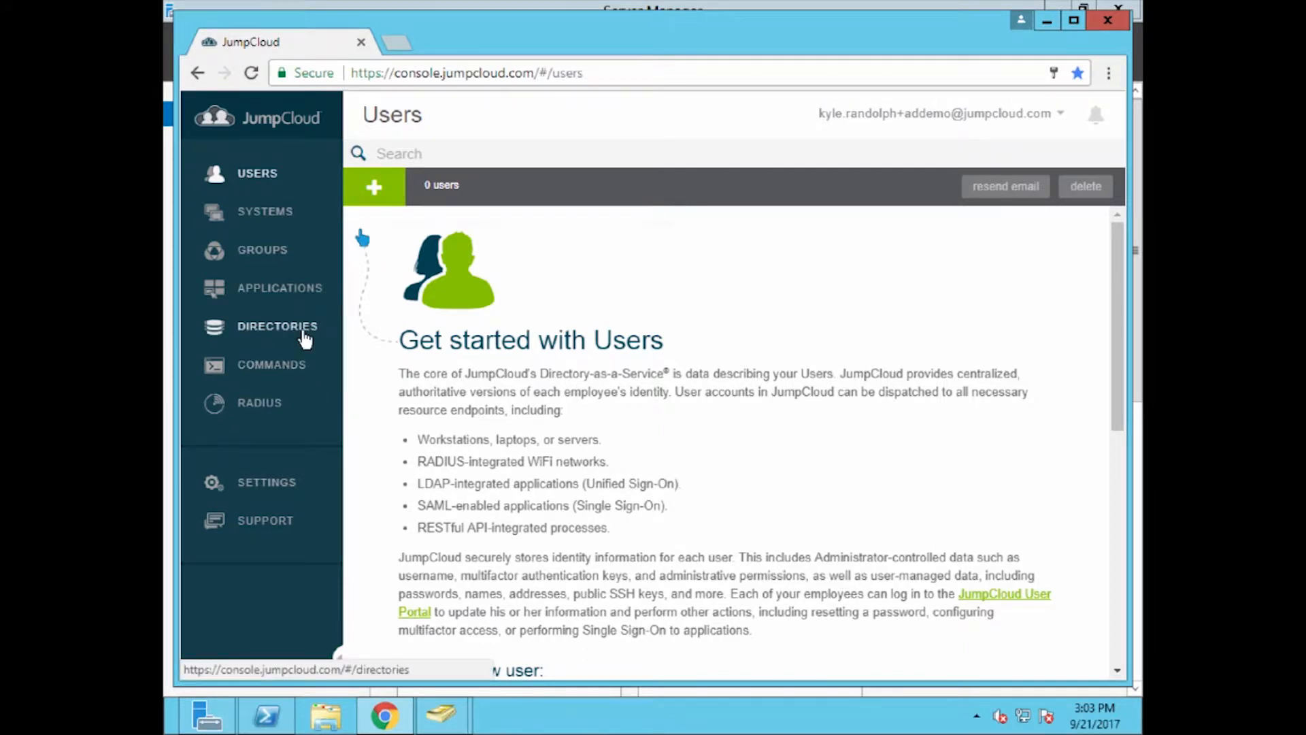
pyautogui.click(305, 338)
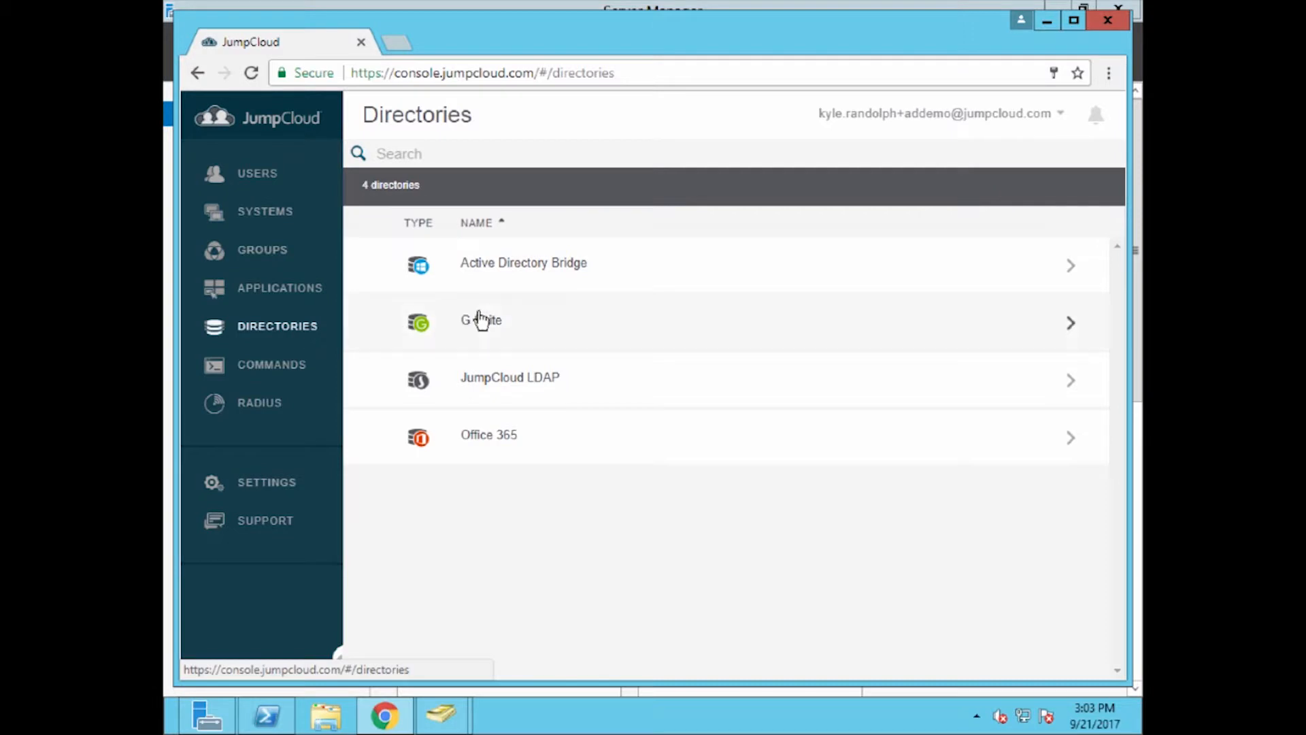
pyautogui.click(537, 275)
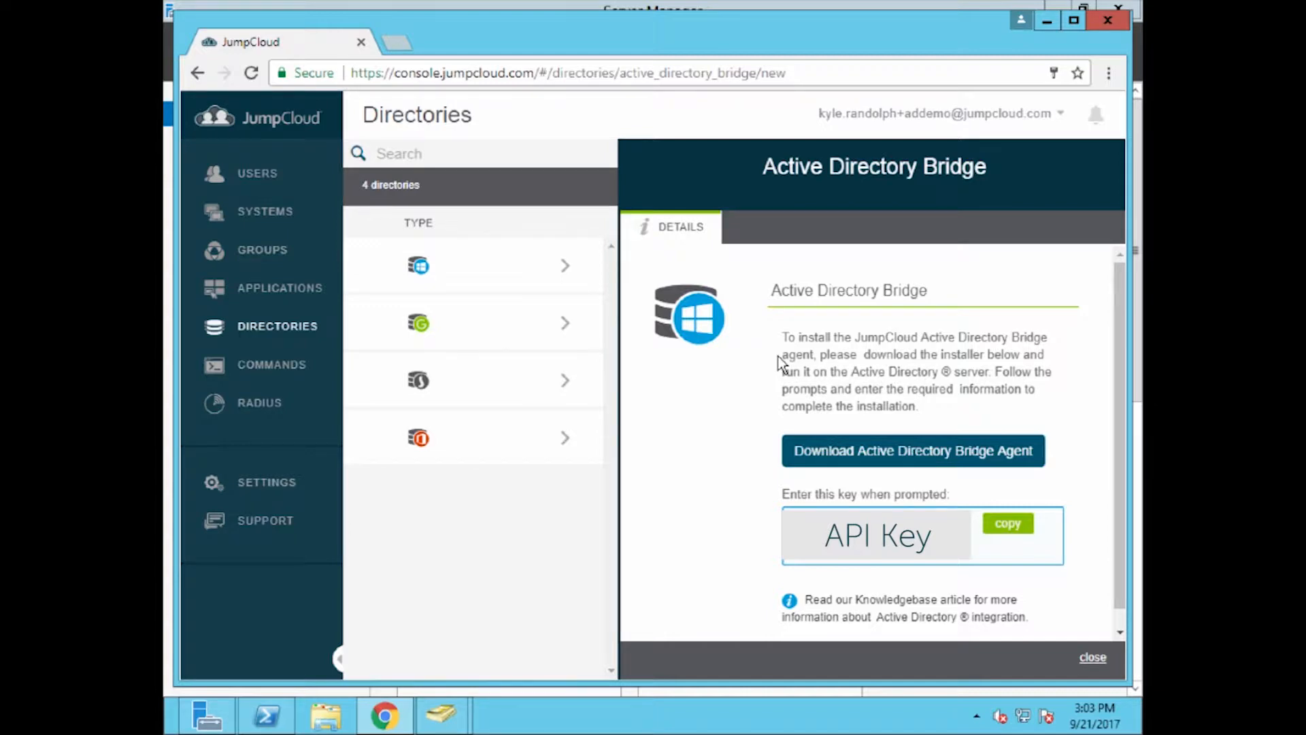
pyautogui.scroll(-1, 782, 364)
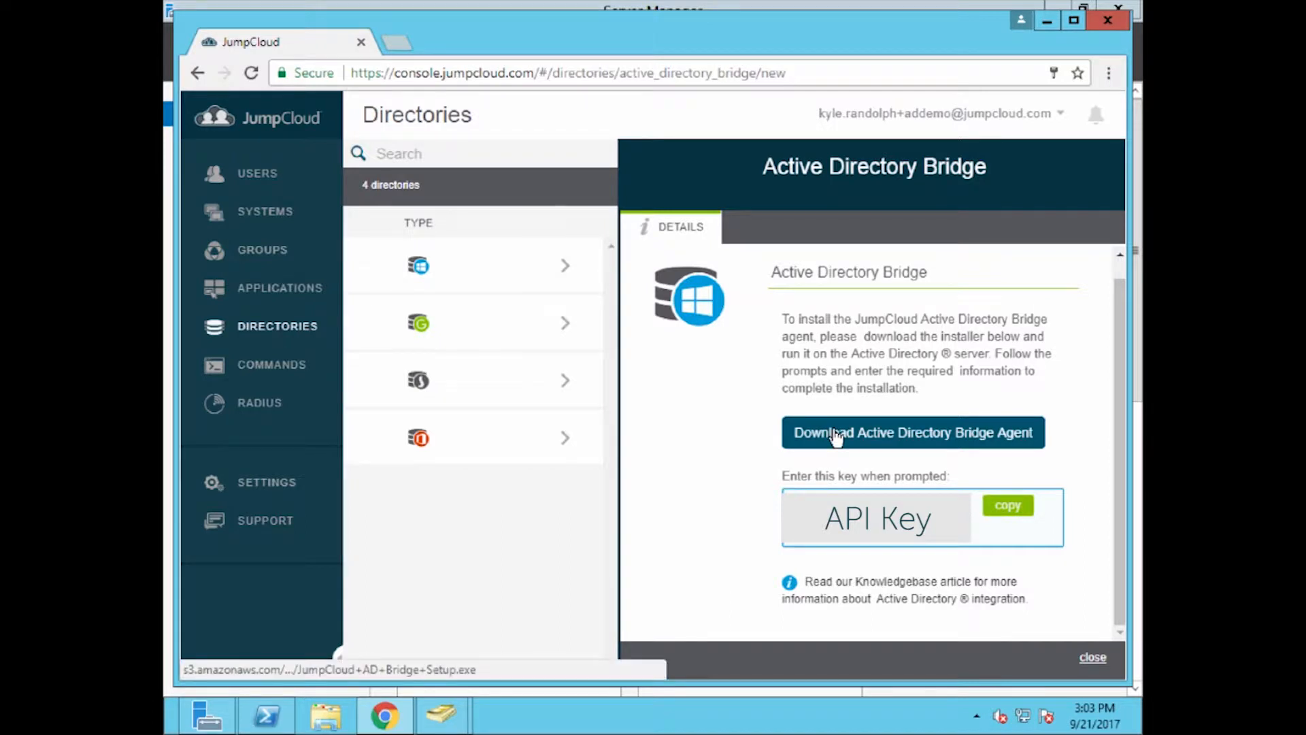
pyautogui.click(994, 511)
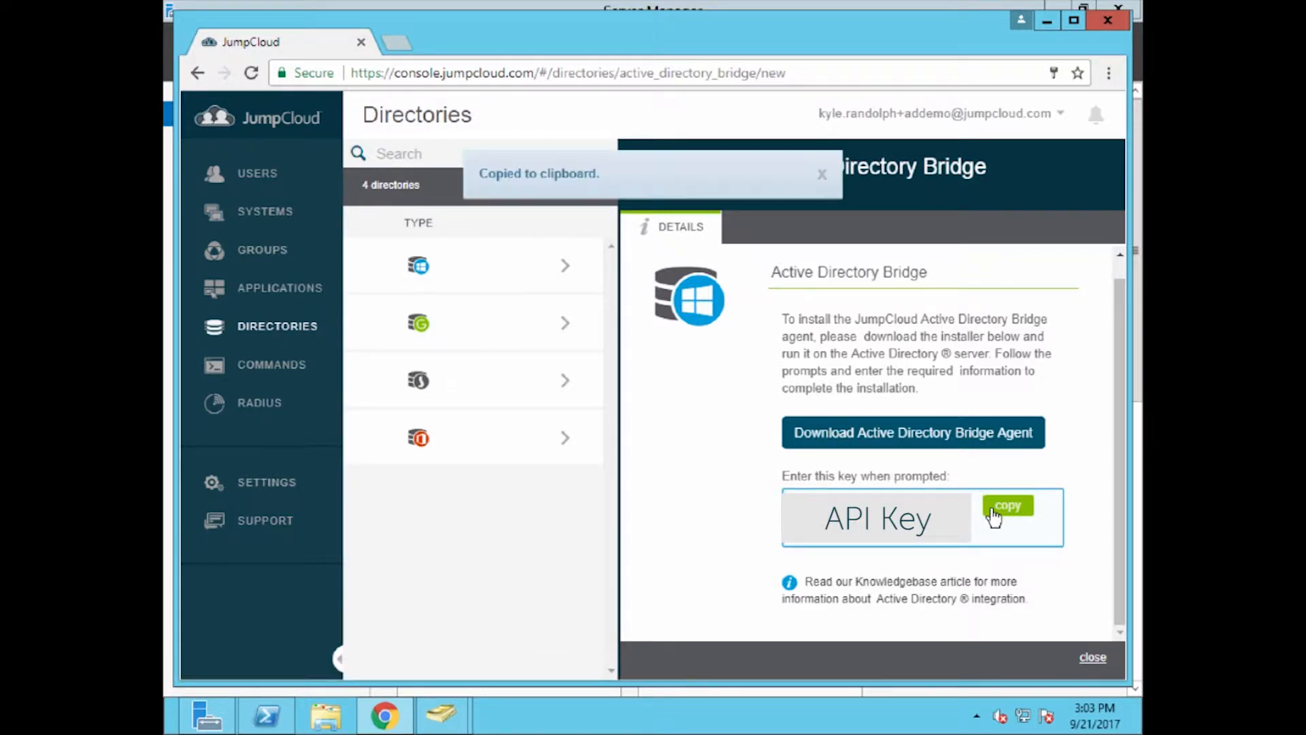
# Download the Active Directory Bridge Agent installer and run it, allowing the file to open
pyautogui.click(940, 436)
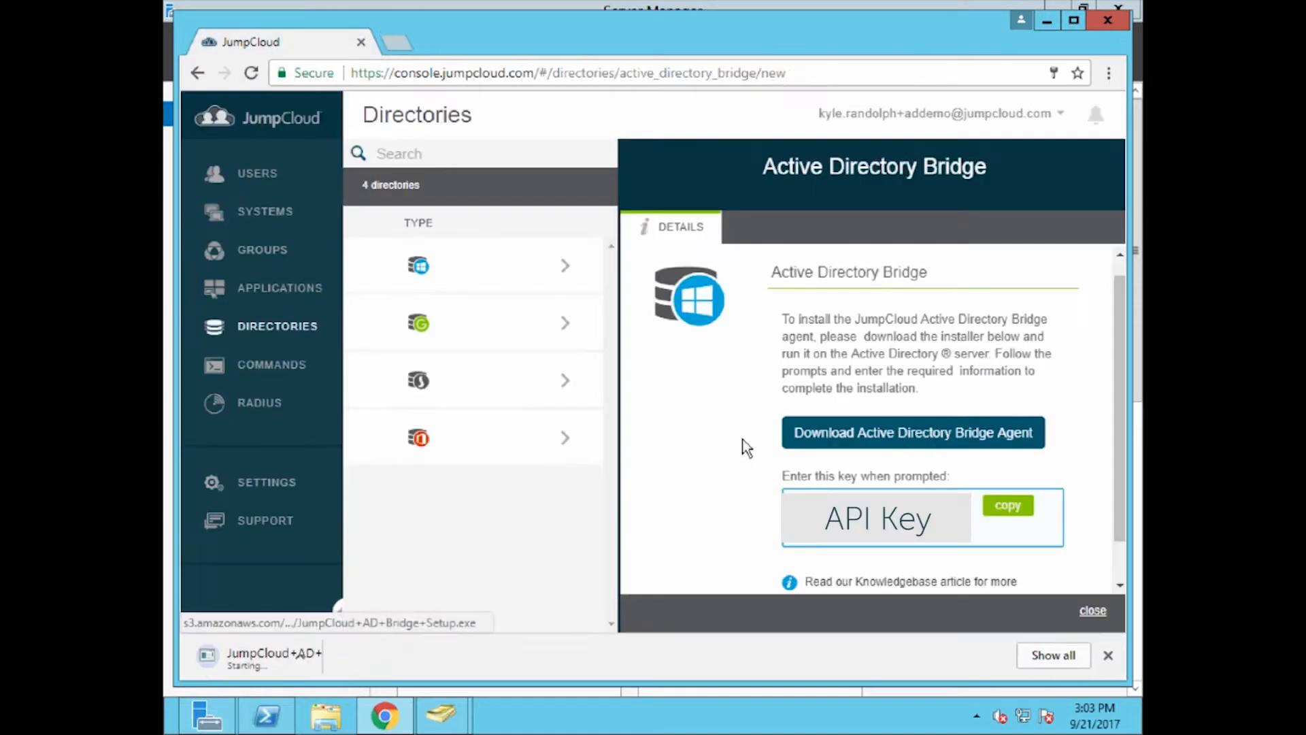
pyautogui.click(333, 663)
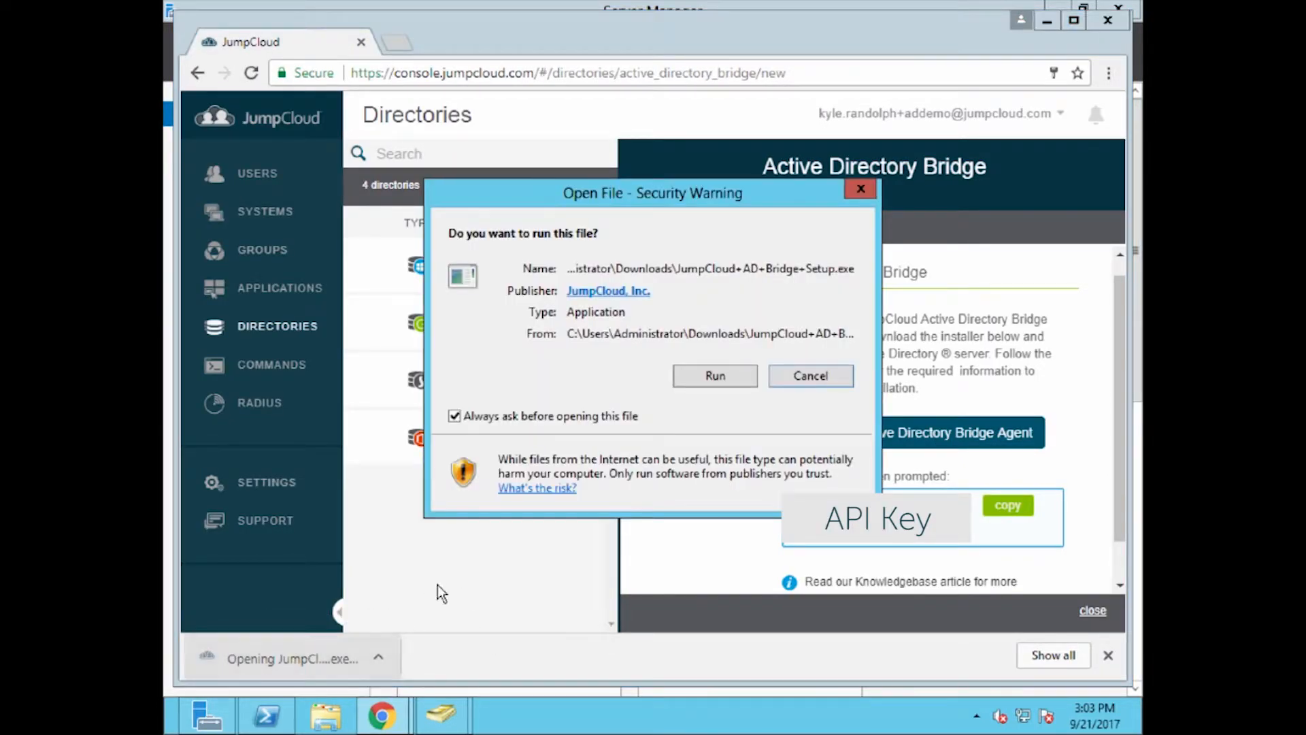
pyautogui.click(692, 375)
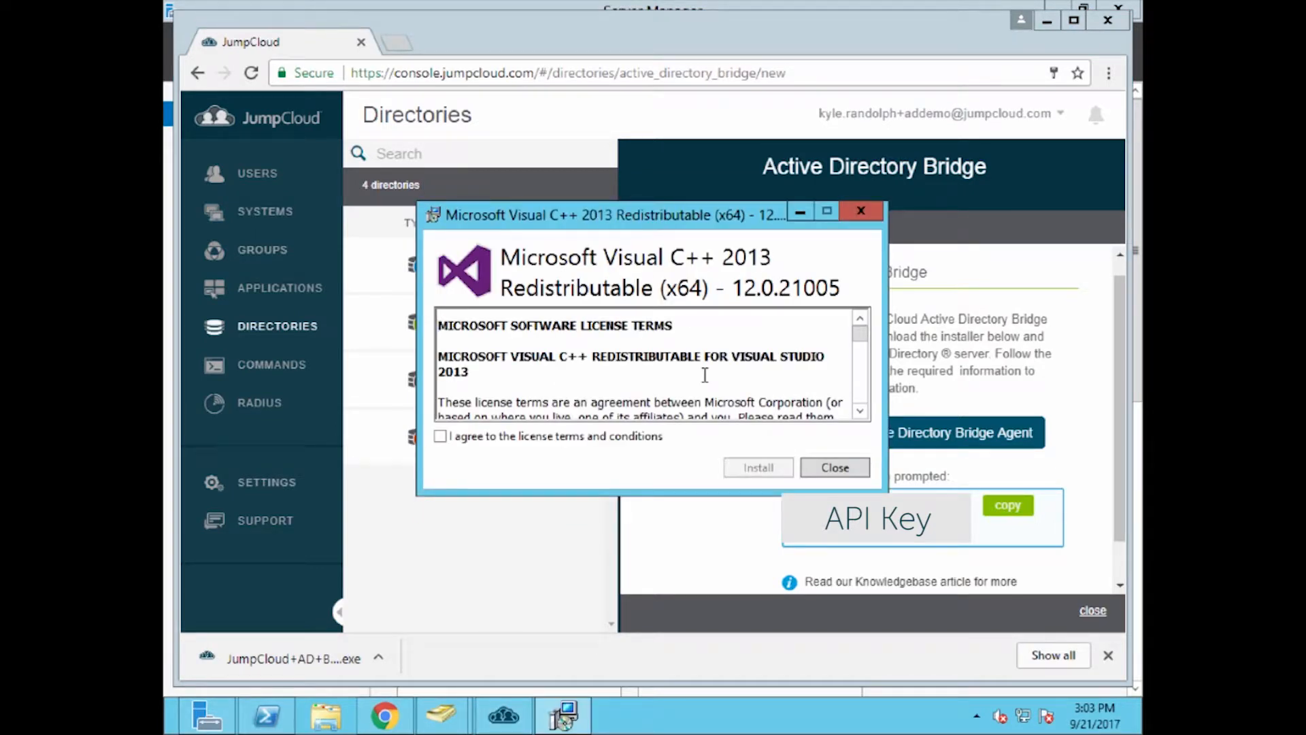
# Accept the license terms and install the Microsoft Visual C++ 2013 Redistributable (x64), then close its setup
pyautogui.click(567, 438)
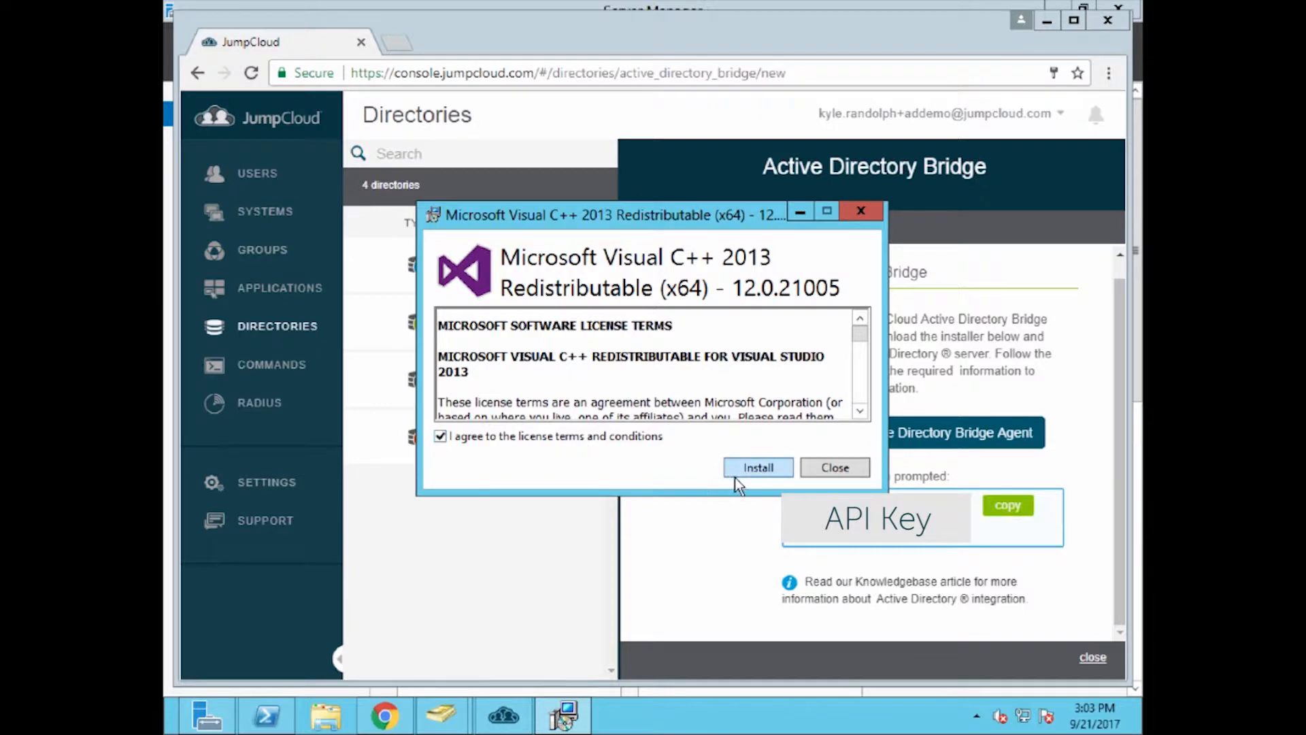
pyautogui.click(756, 471)
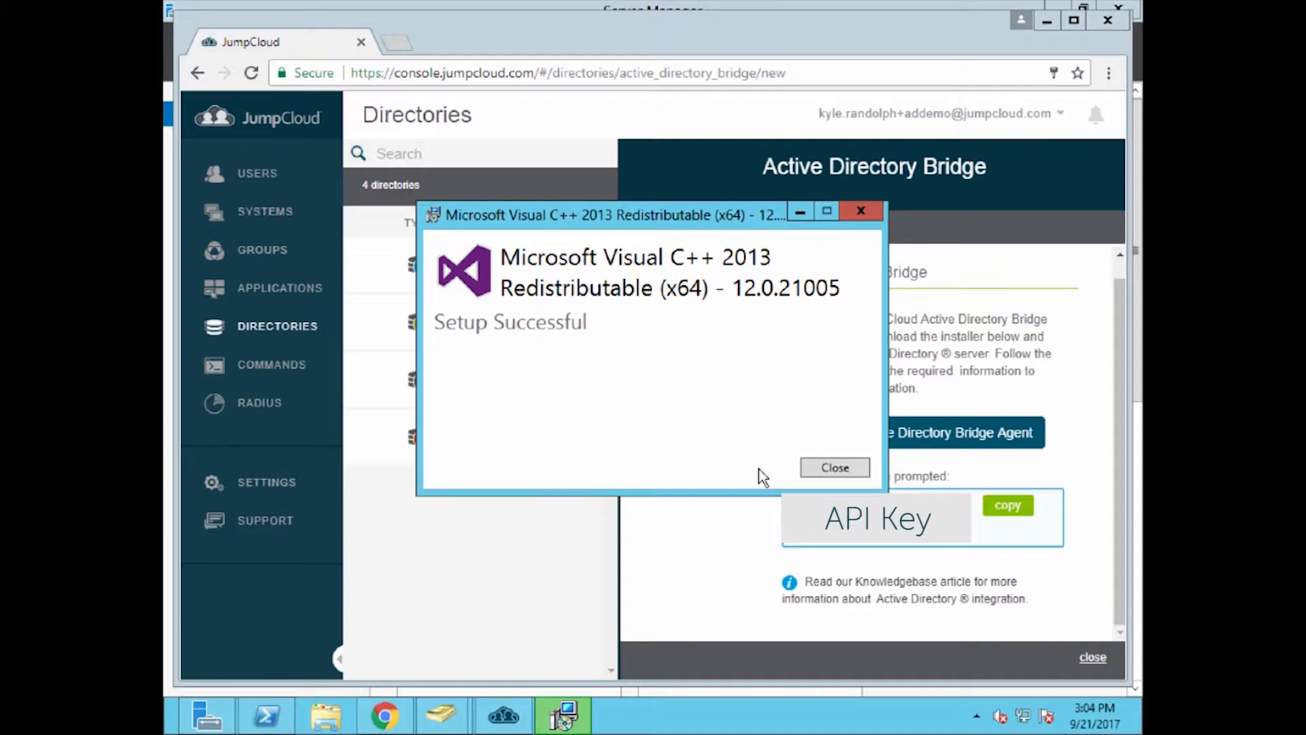
pyautogui.click(834, 468)
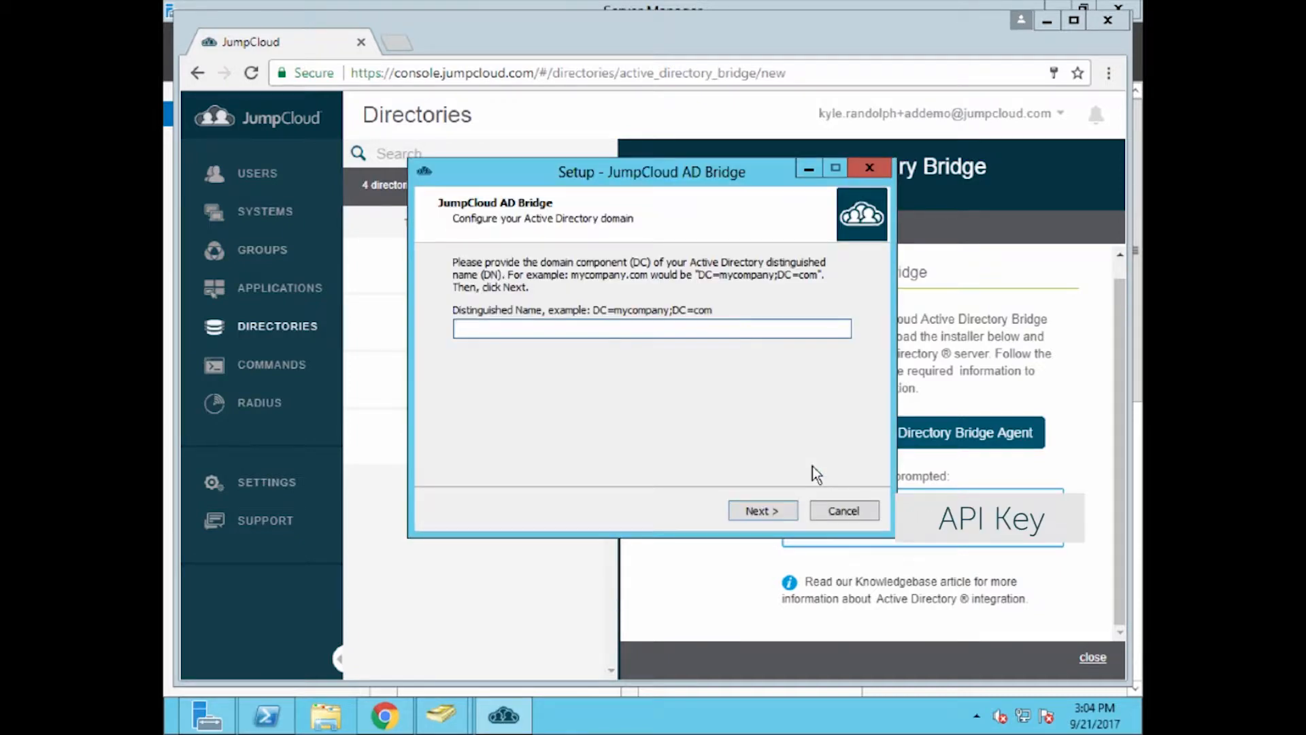
# Set the domain's distinguished name to DC=demojumpcloud;DC=com and enter Windows login name demojumpcloud\readall with the Windows user password
pyautogui.write('DC=demojumpcloud;DC=com')
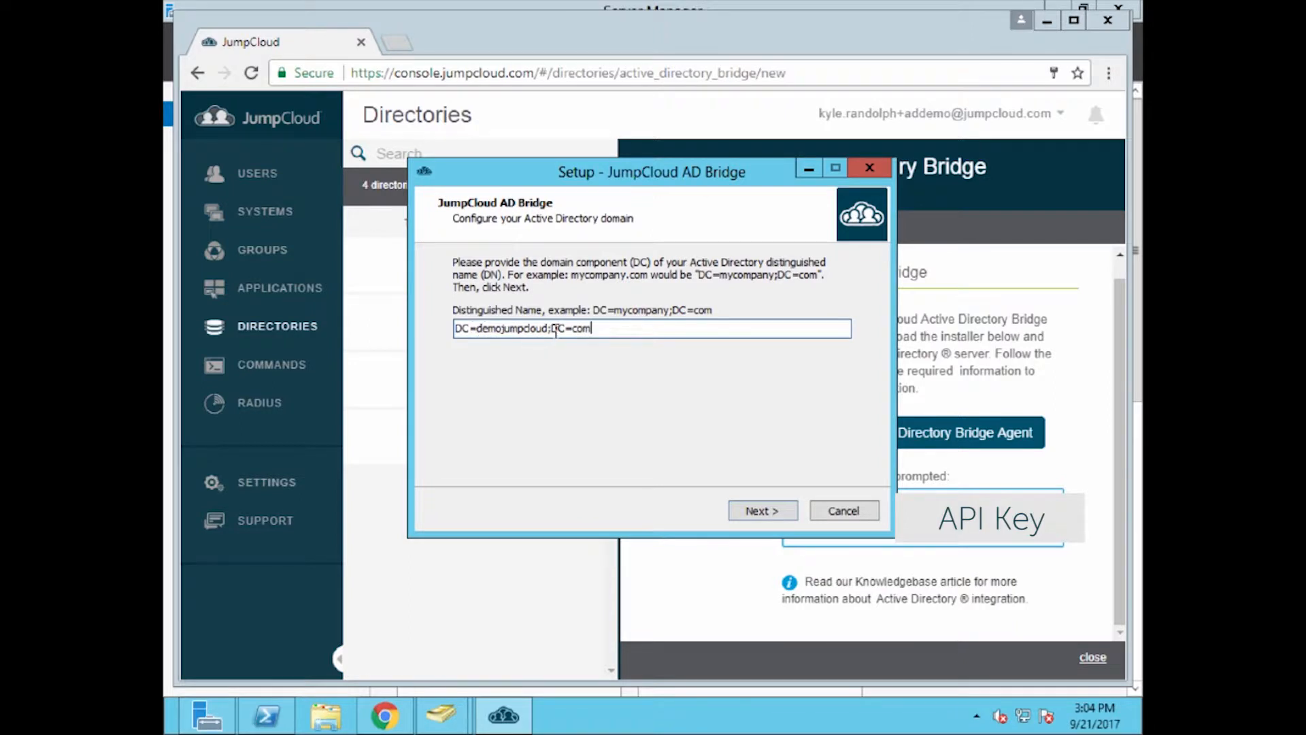
pyautogui.click(749, 516)
pyautogui.write('demo')
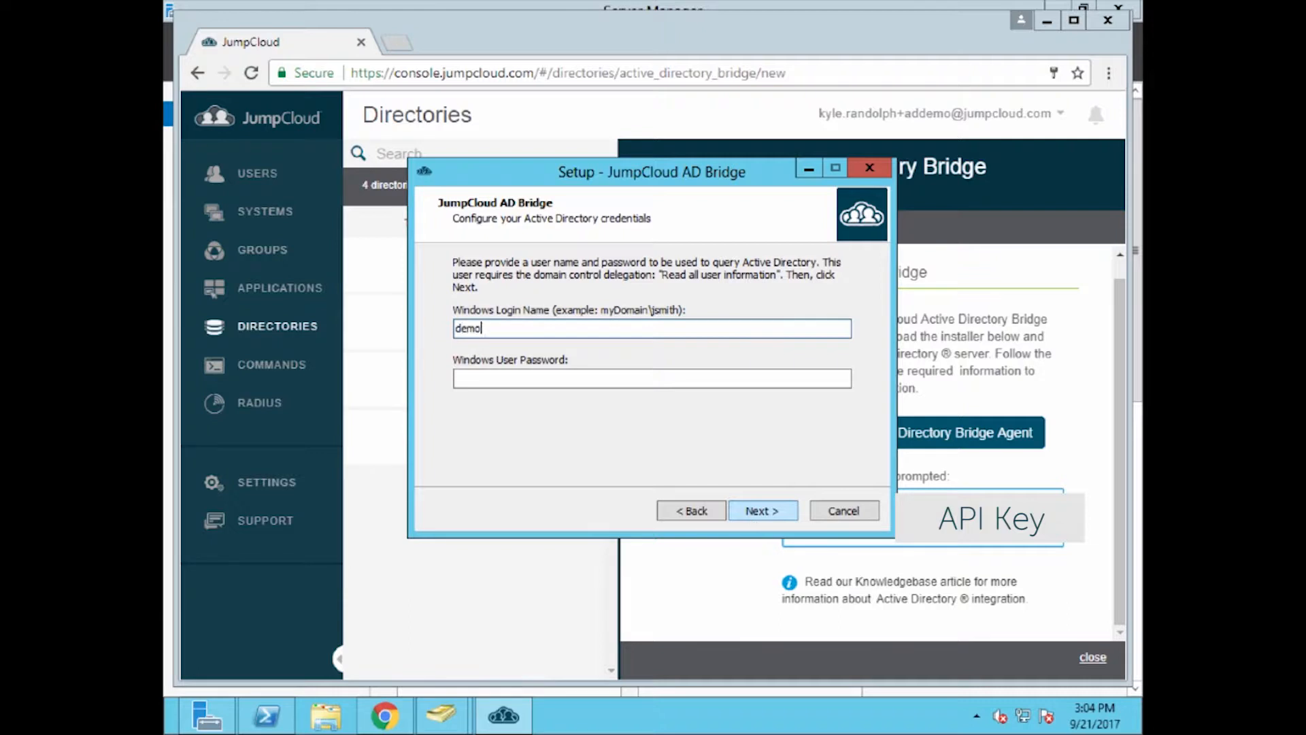
pyautogui.write('jumpcloud\\readall')
pyautogui.press('Tab')
pyautogui.write('••••••••••')
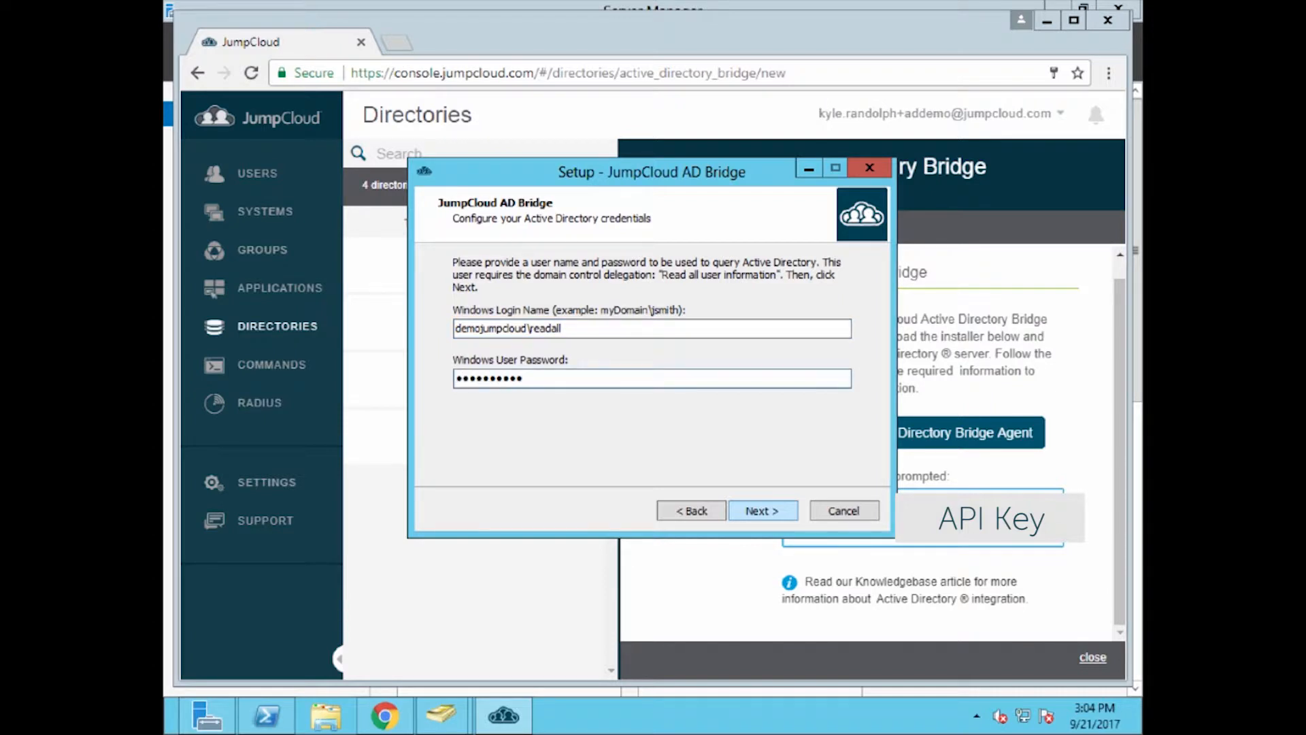
# Enter the JumpCloud API key, then install the AD Bridge and finish setup with an immediate computer restart
pyautogui.click(772, 517)
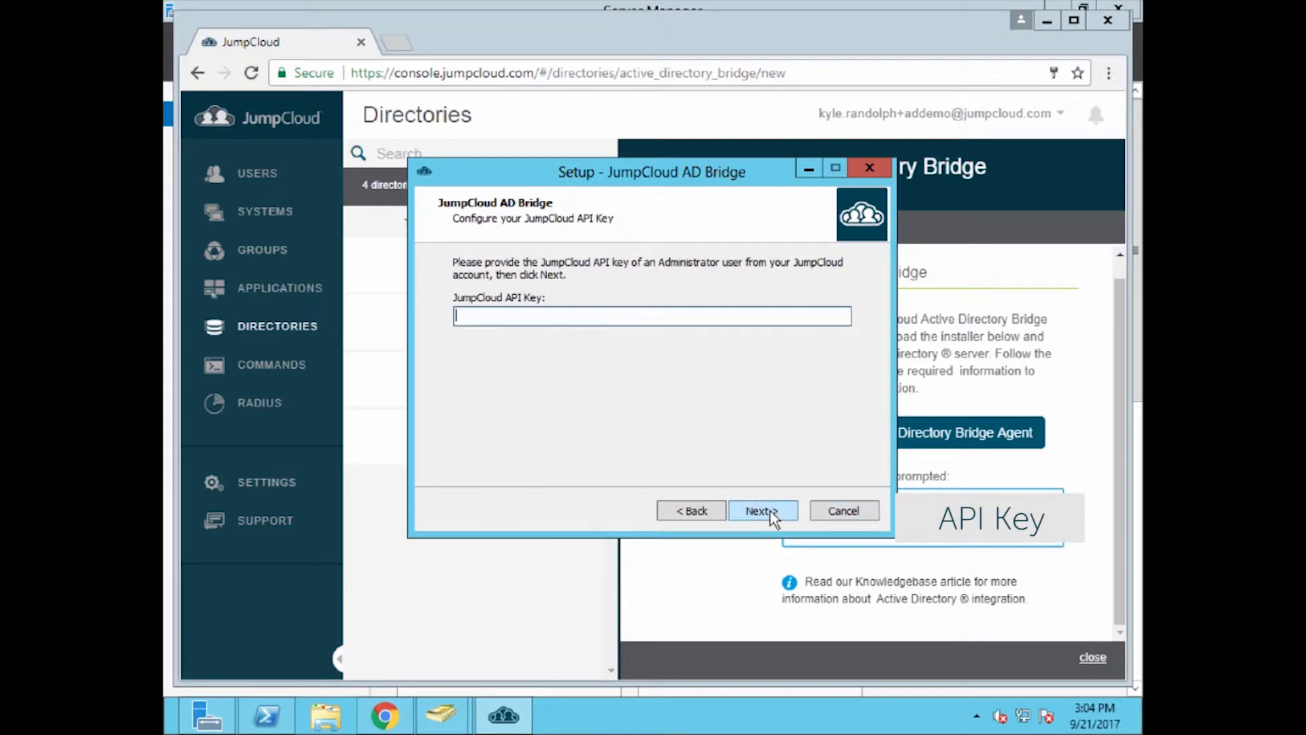
pyautogui.hotkey('ctrl', 'v')
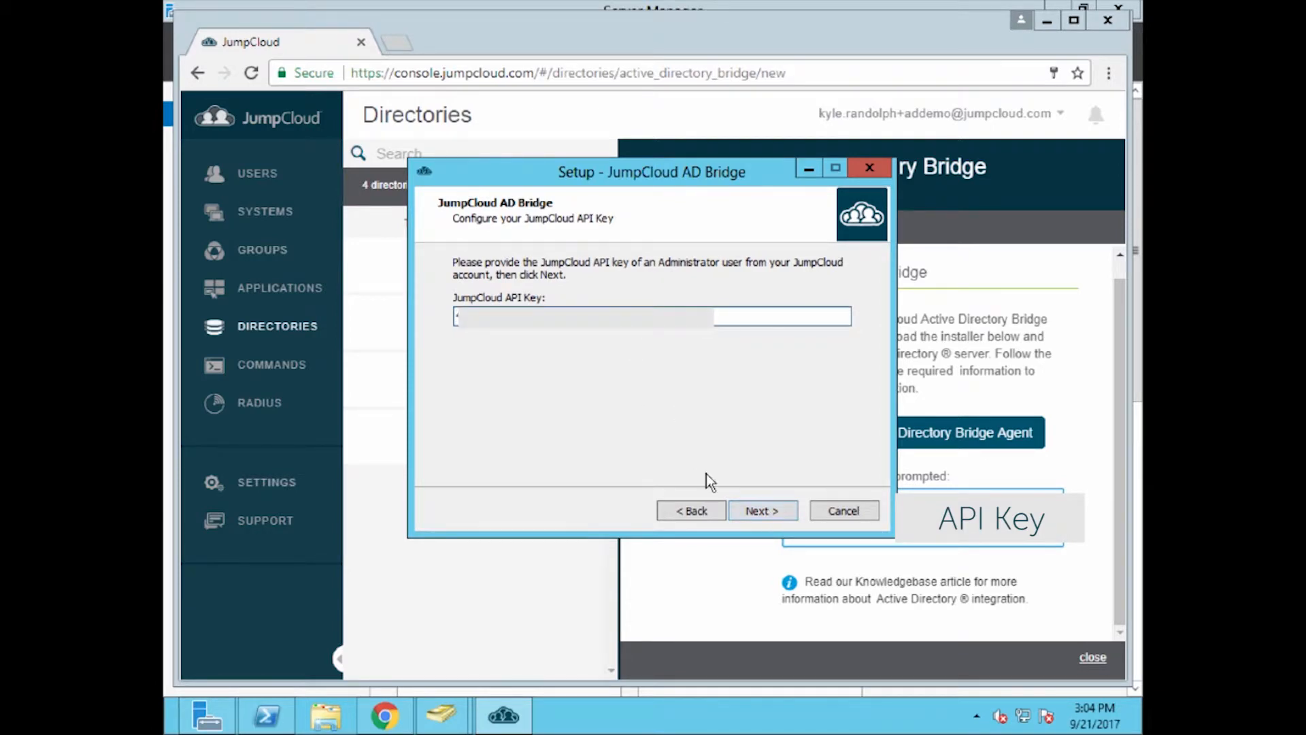
pyautogui.click(761, 520)
pyautogui.click(761, 519)
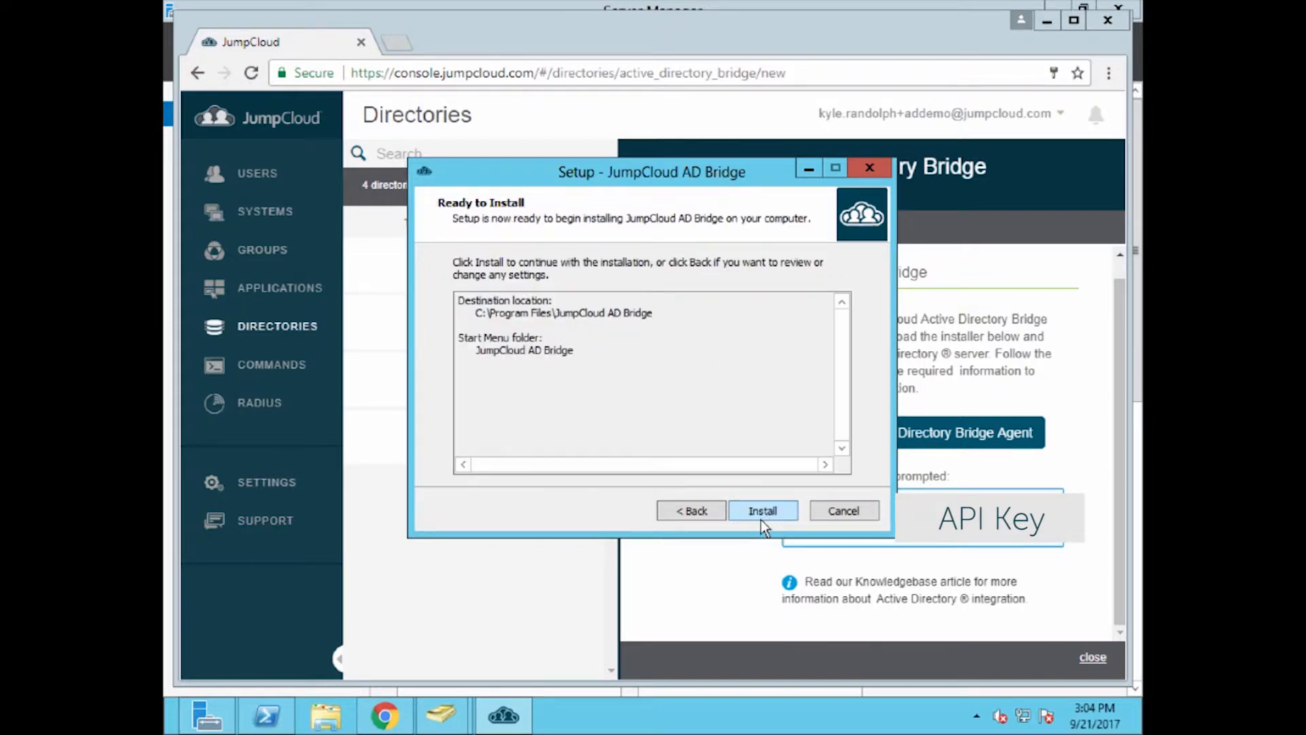
pyautogui.click(761, 520)
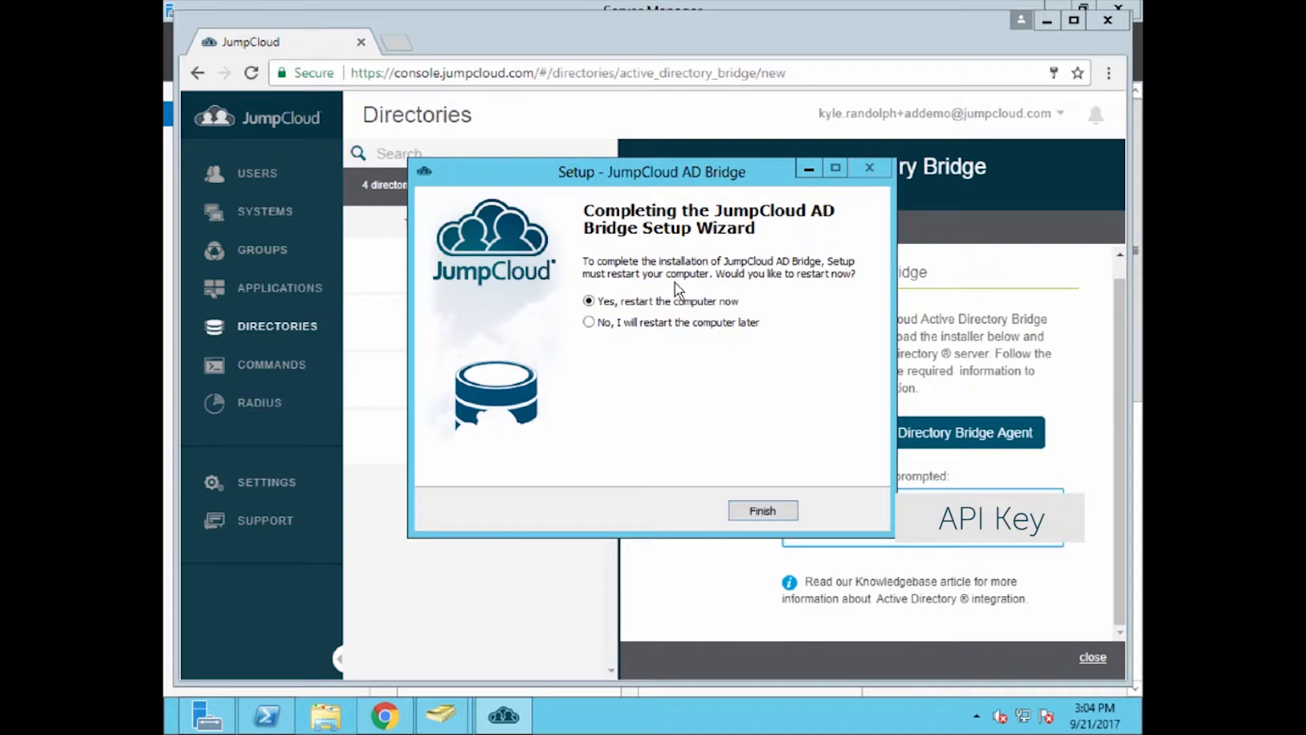
pyautogui.click(764, 512)
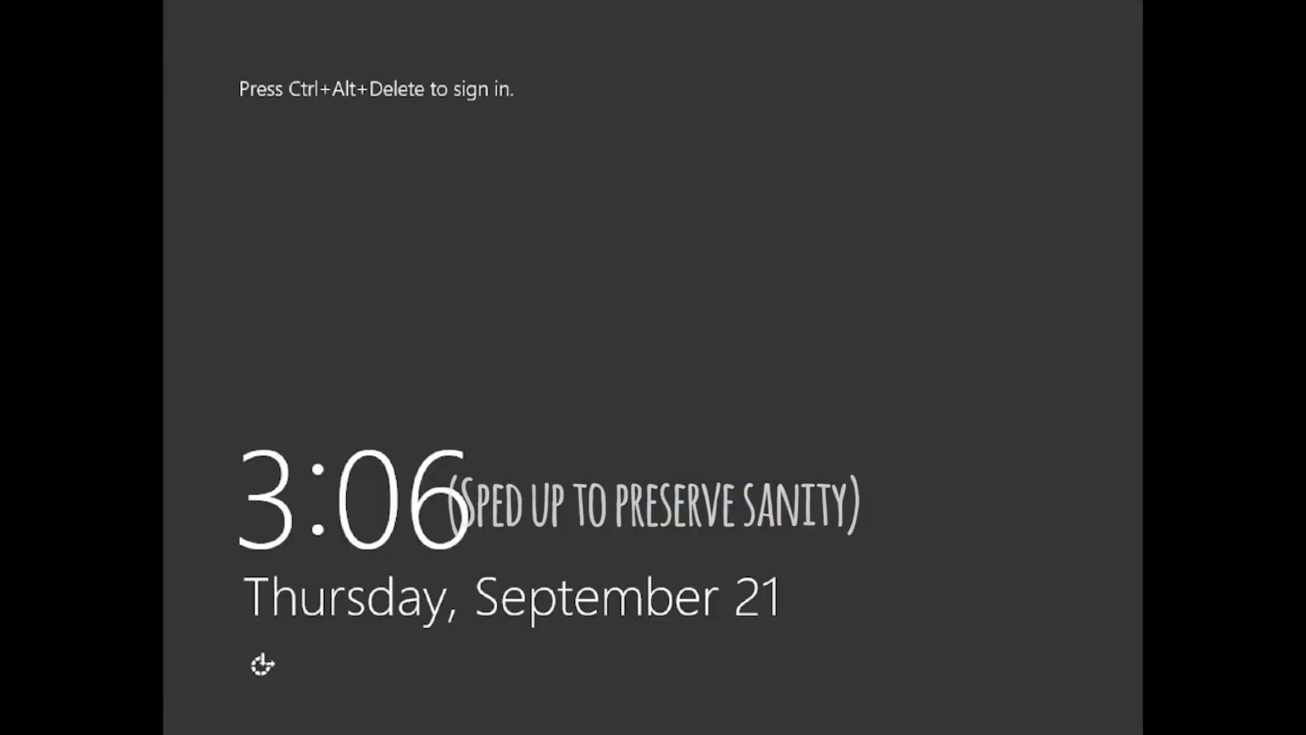
# Sign in to the restarted server and open the JumpCloud console in Chrome
pyautogui.hotkey('ctrl', 'alt', 'Delete')
pyautogui.click(385, 716)
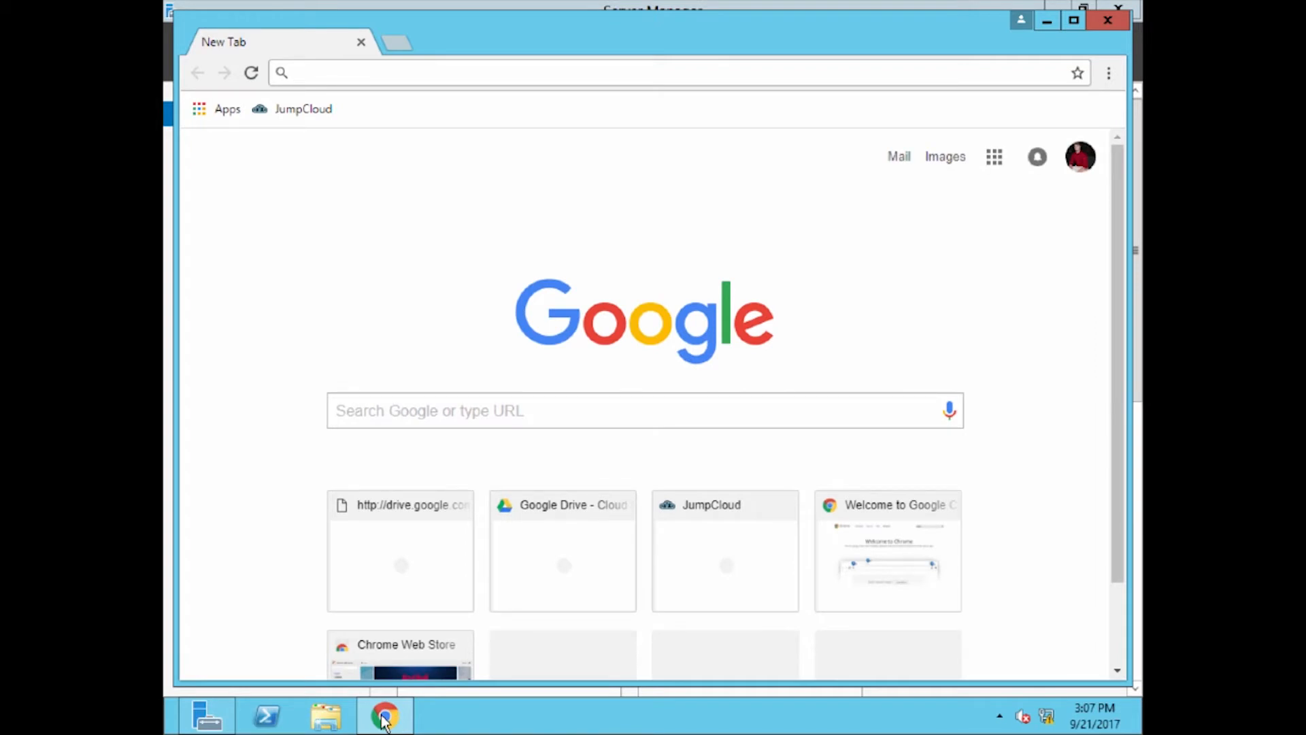
pyautogui.write('cons')
pyautogui.press('Return')
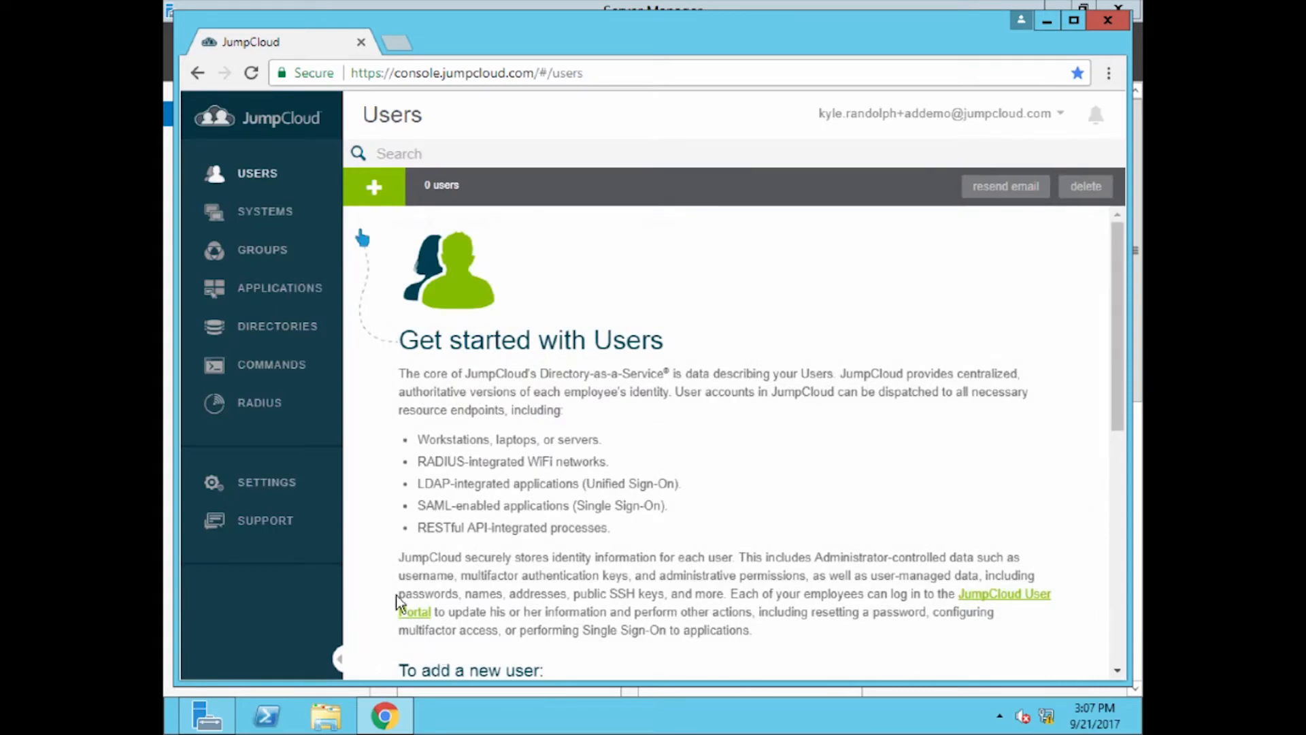
# Check the available Active Directory Bridge instances and their status in the Active Directory Bridge directory
pyautogui.click(262, 332)
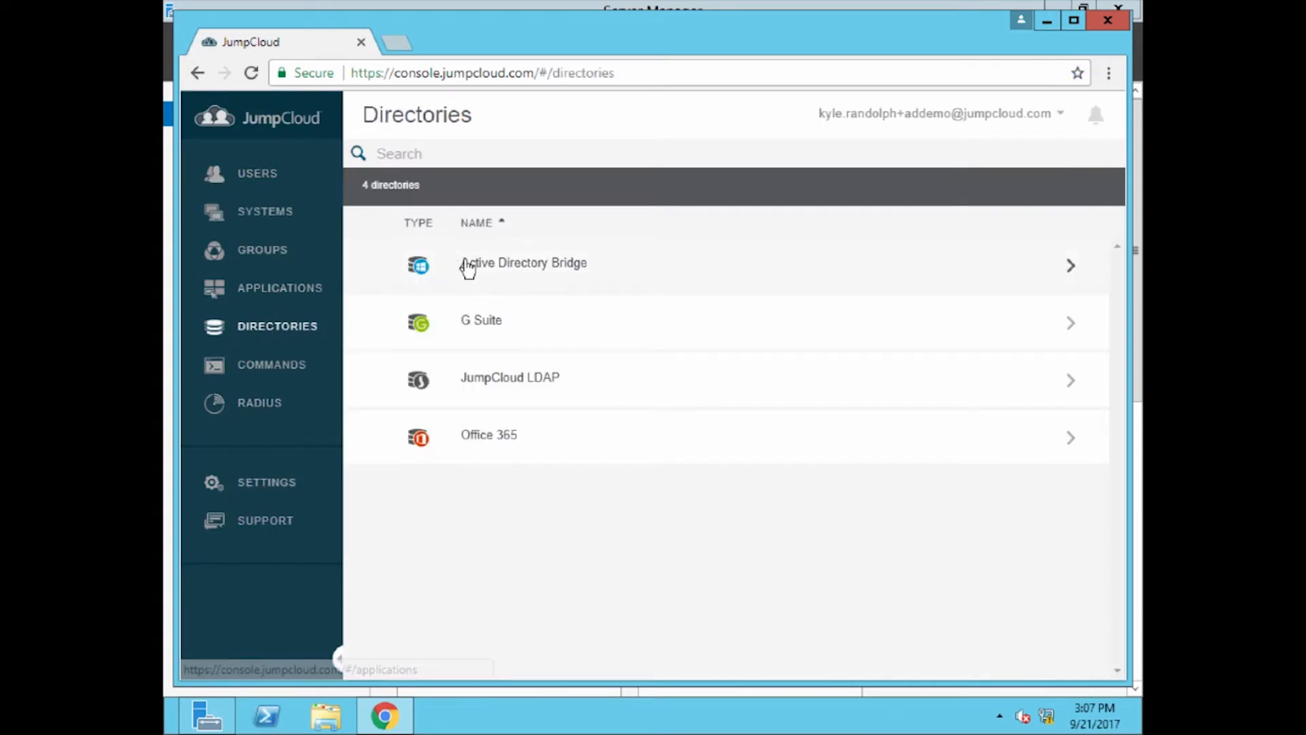
pyautogui.click(478, 268)
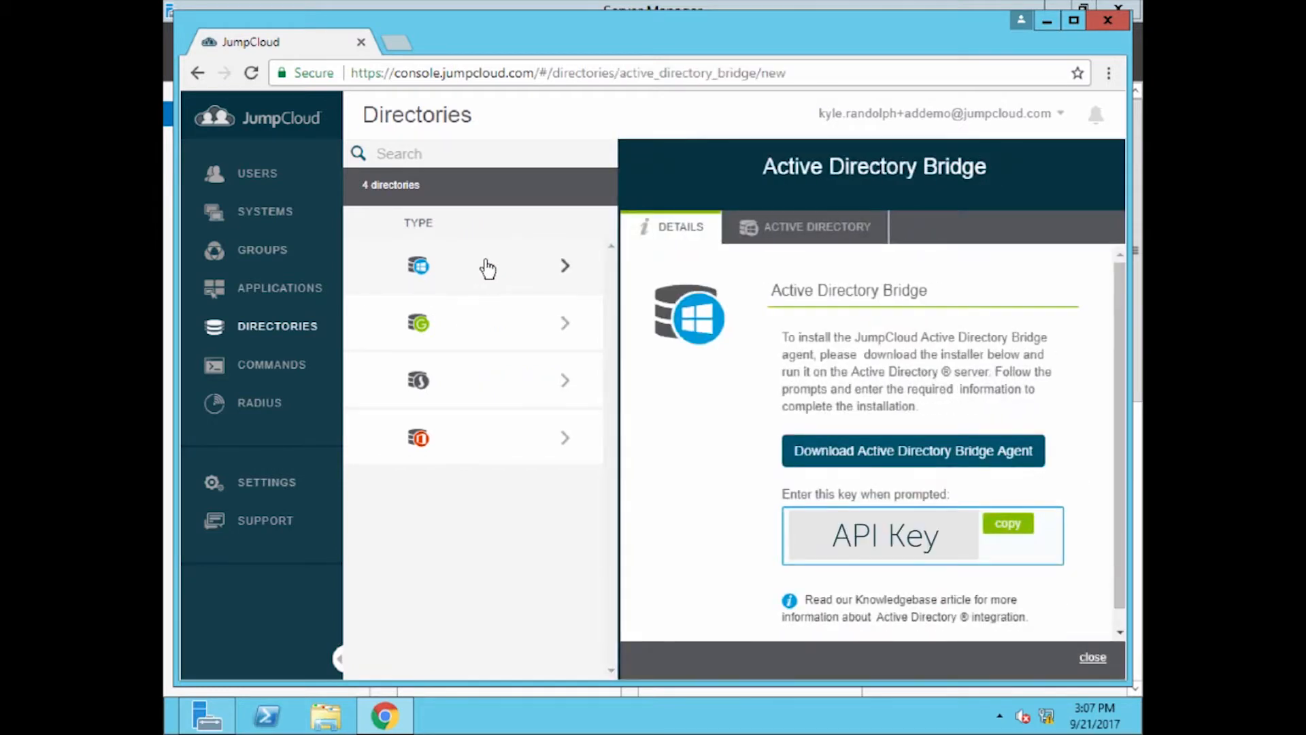
pyautogui.click(796, 231)
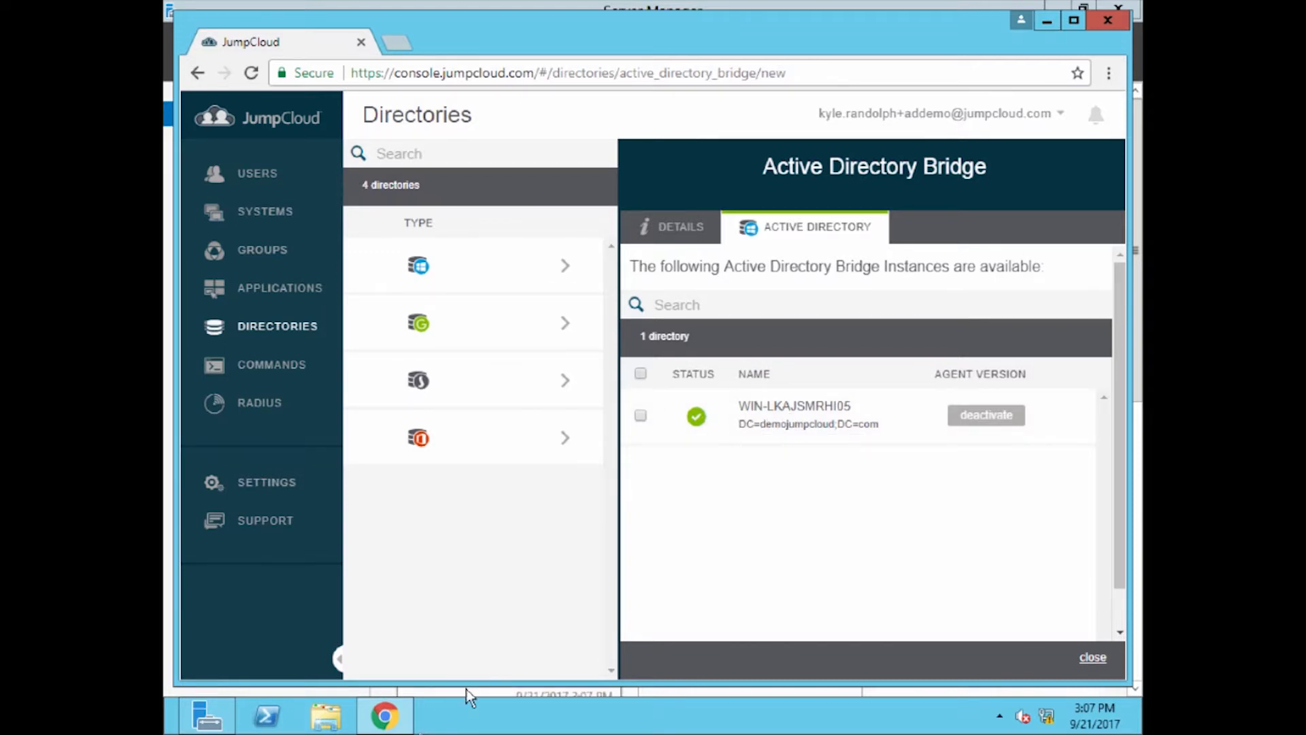
# Switch to Server Manager, launch Active Directory Users and Computers, and open the Users container of Demojumpcloud.com
pyautogui.moveTo(209, 718)
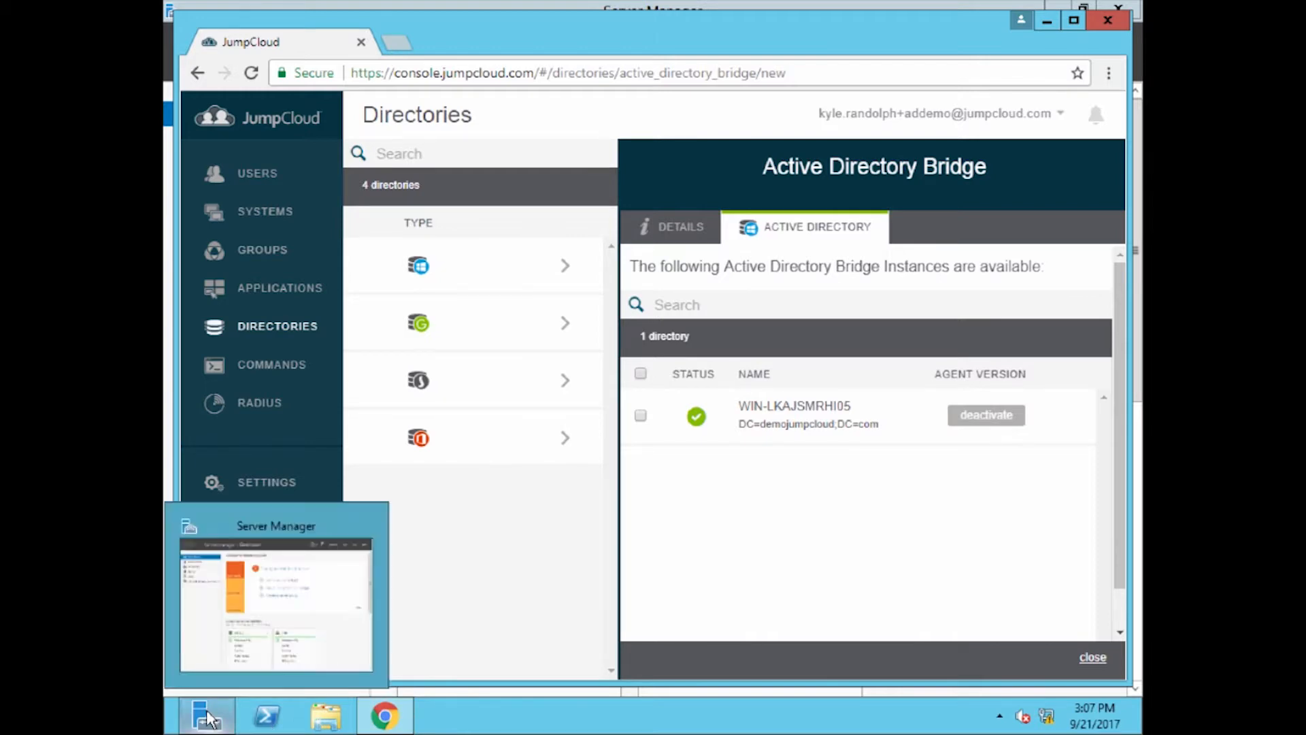
pyautogui.click(208, 717)
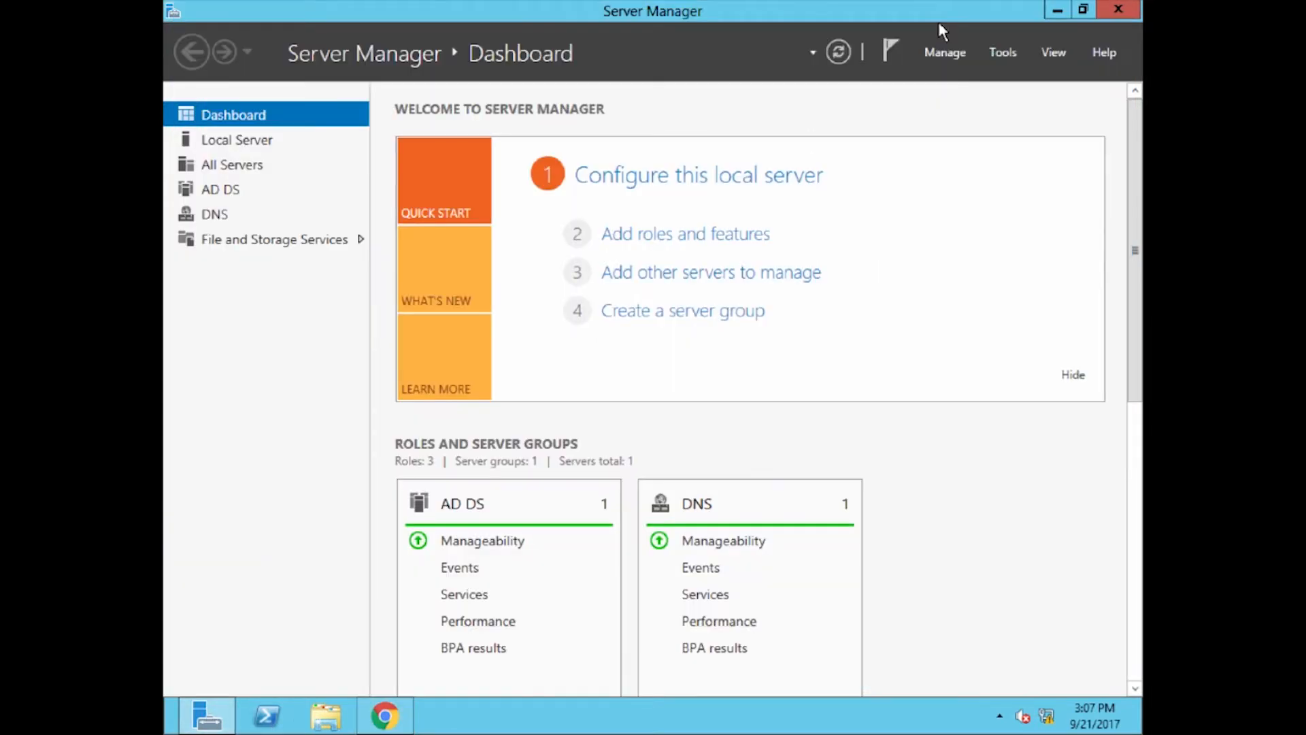
pyautogui.click(1000, 54)
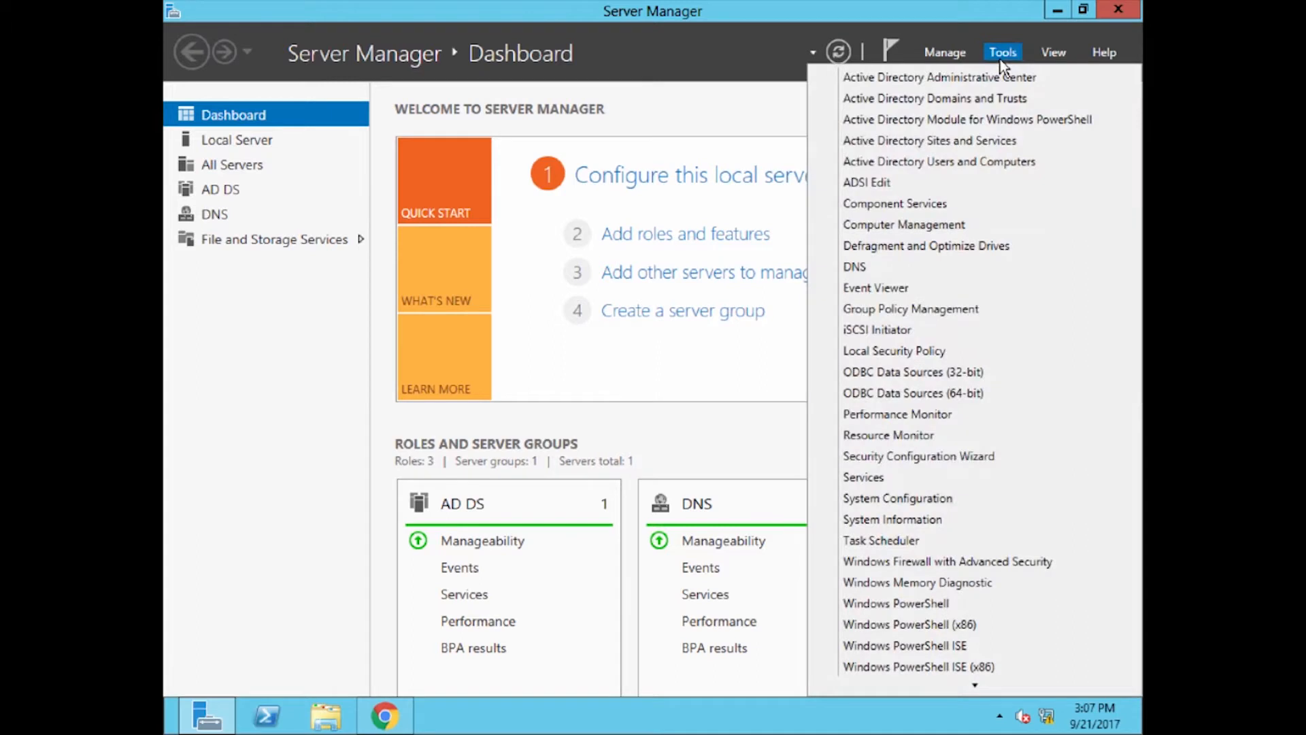
pyautogui.click(986, 168)
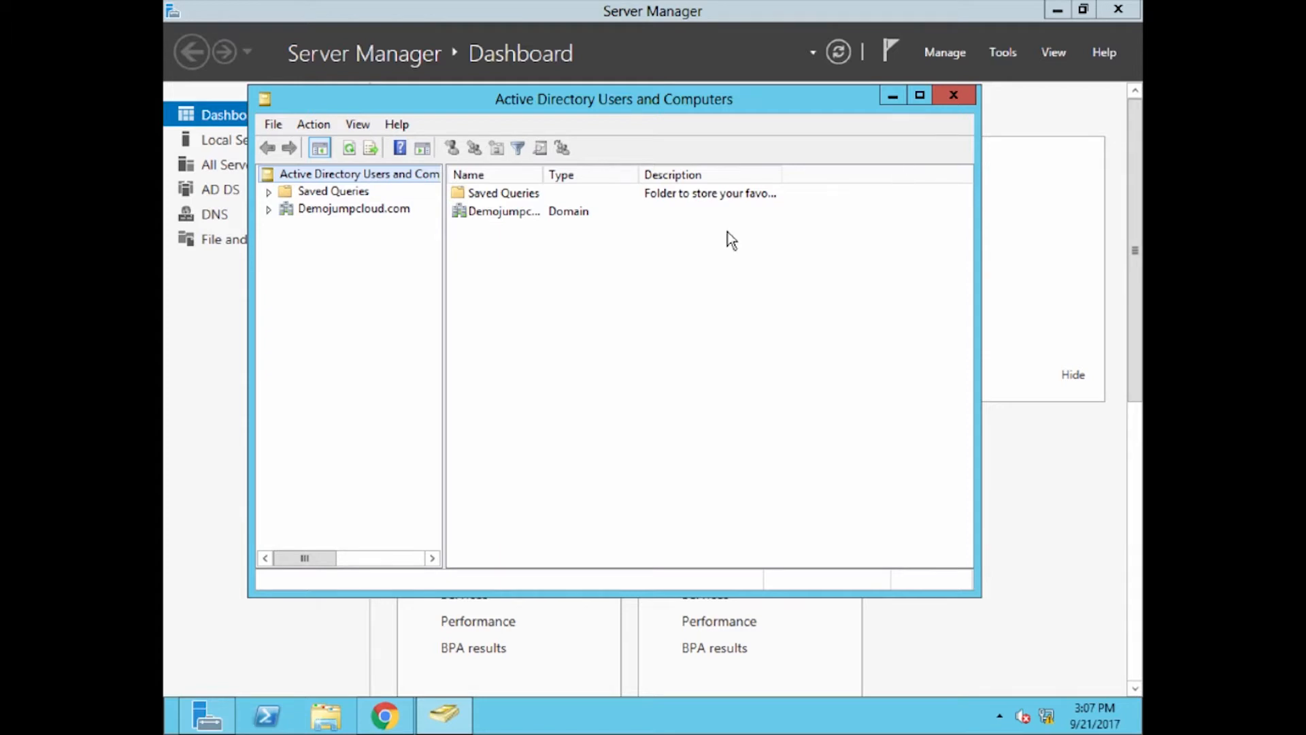
pyautogui.click(375, 209)
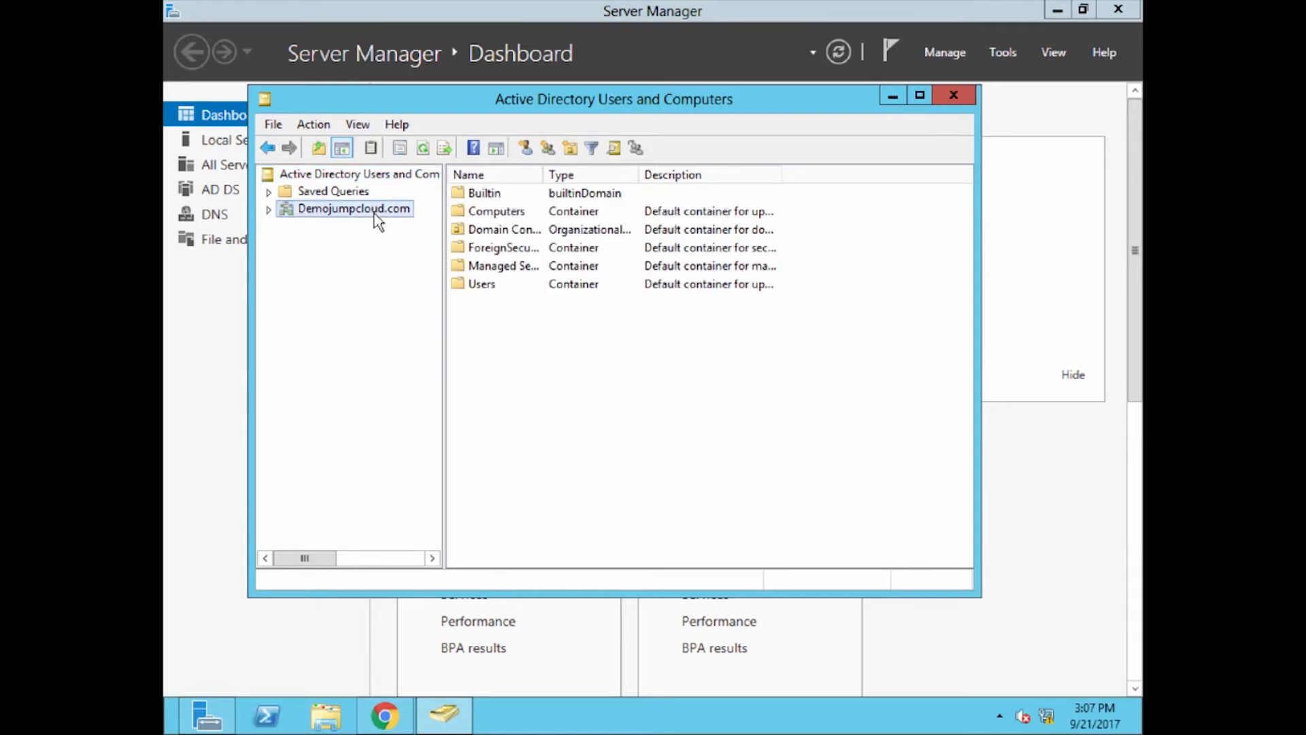
pyautogui.click(482, 284)
pyautogui.doubleClick(475, 283)
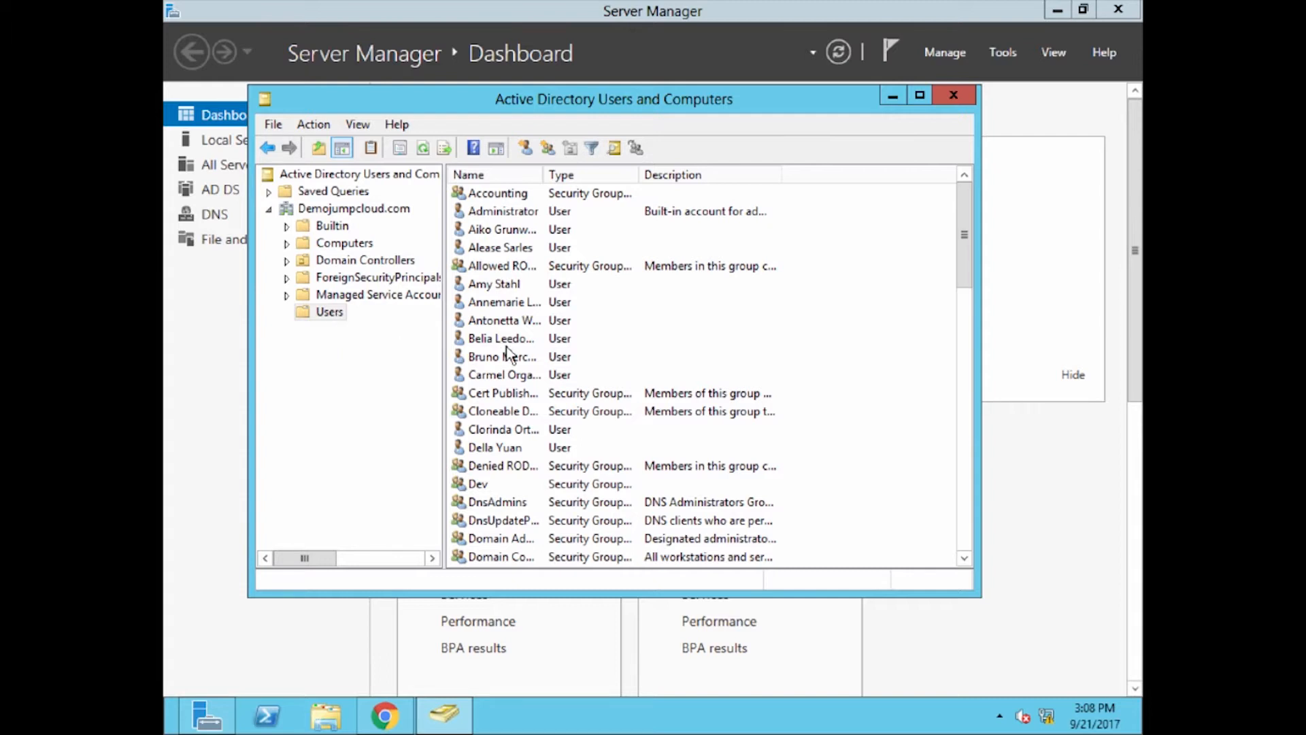
# Create a global security group named JumpCloud in the Users container
pyautogui.rightClick(344, 314)
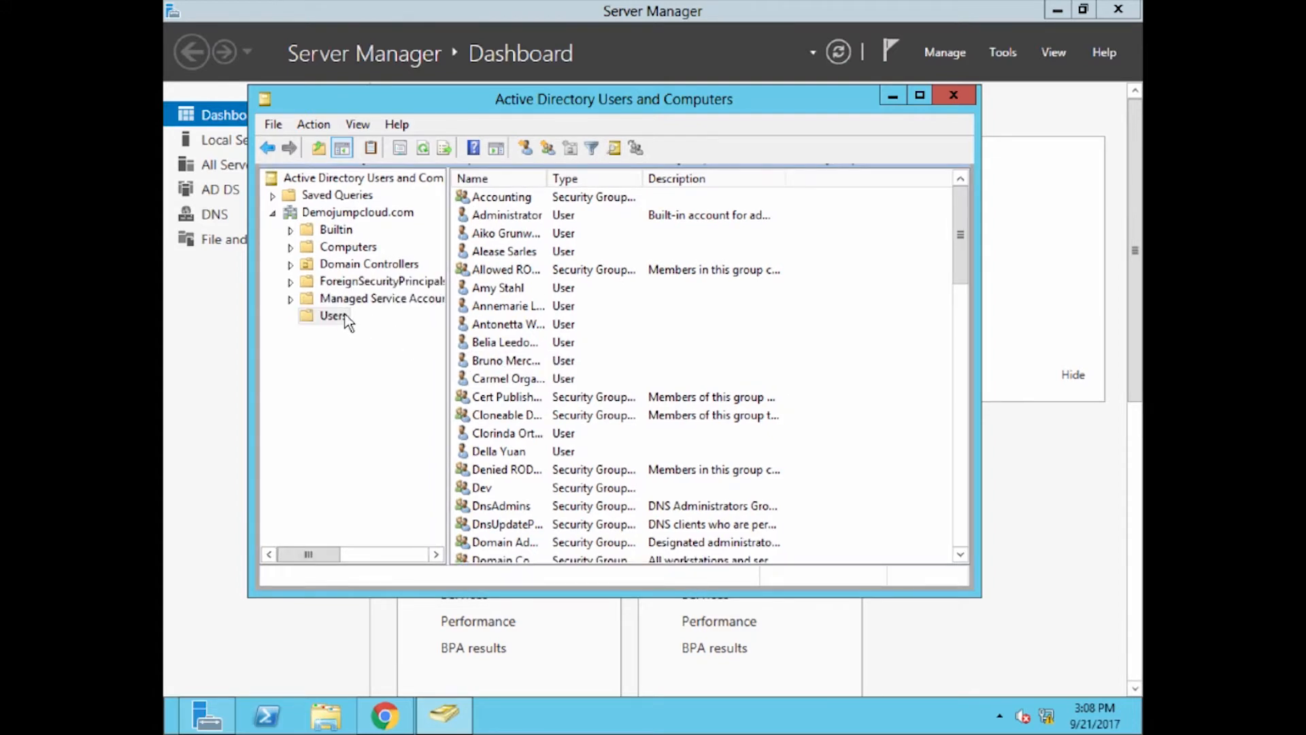
pyautogui.rightClick(347, 318)
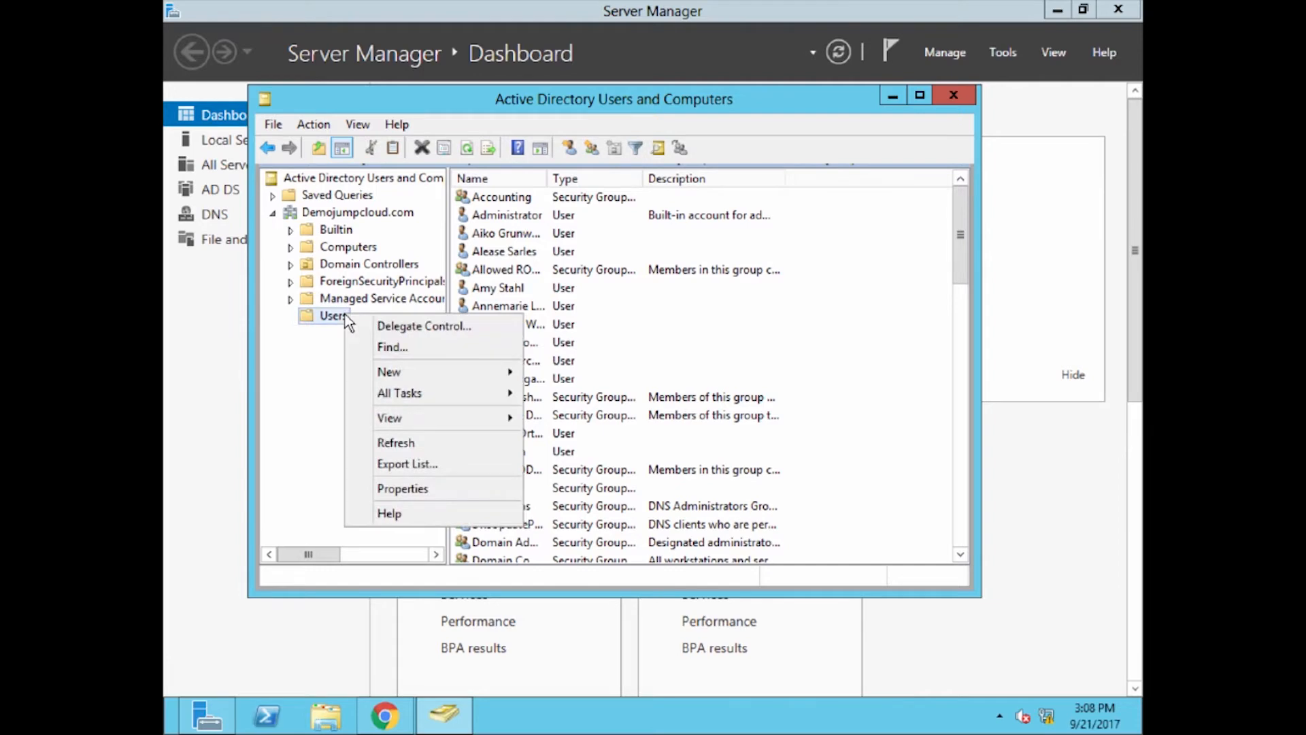
pyautogui.moveTo(397, 375)
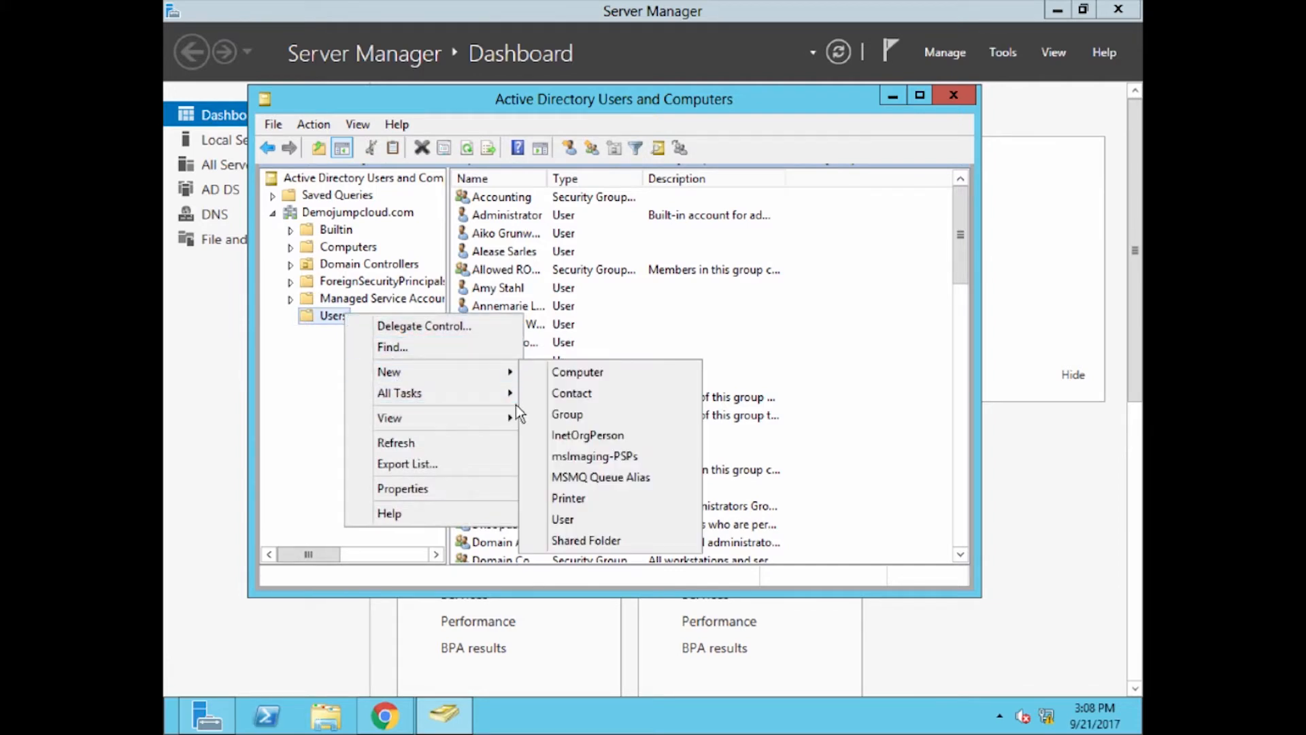
pyautogui.click(564, 414)
pyautogui.write('JumpCloud')
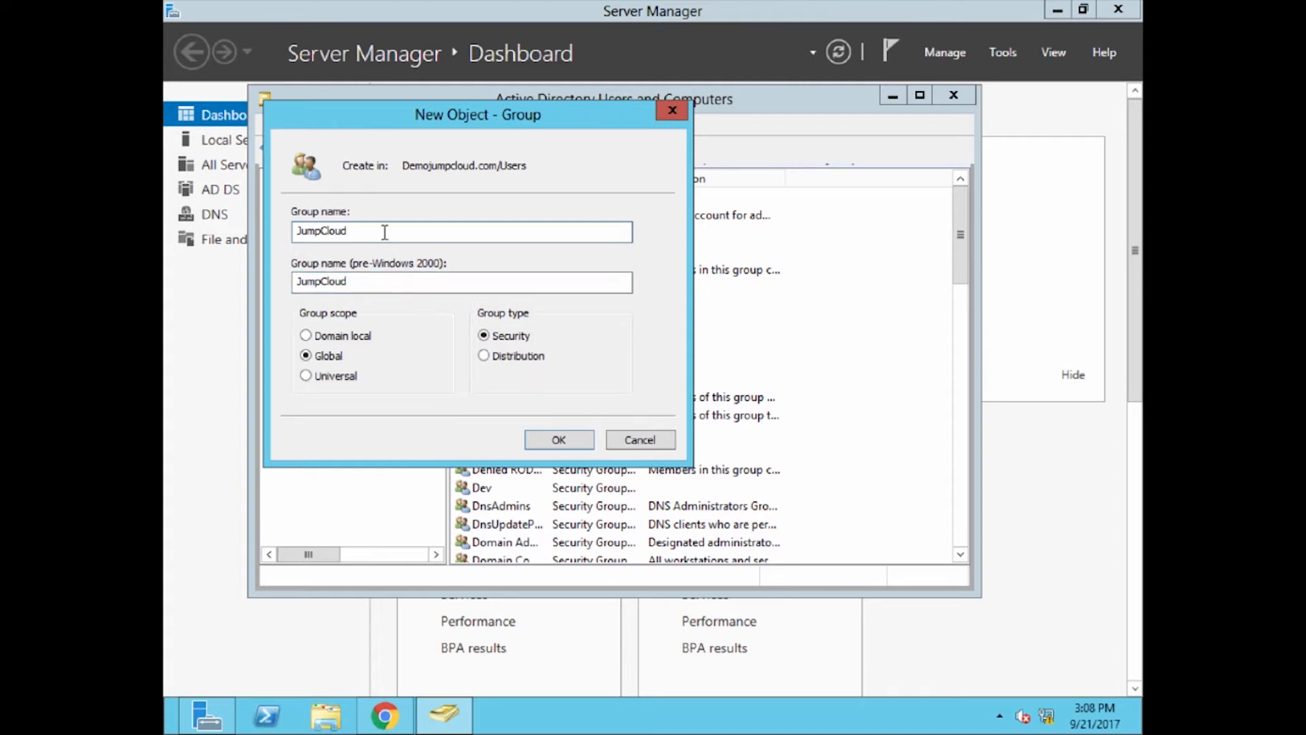
pyautogui.moveTo(365, 234); pyautogui.dragTo(298, 232)
pyautogui.click(298, 231)
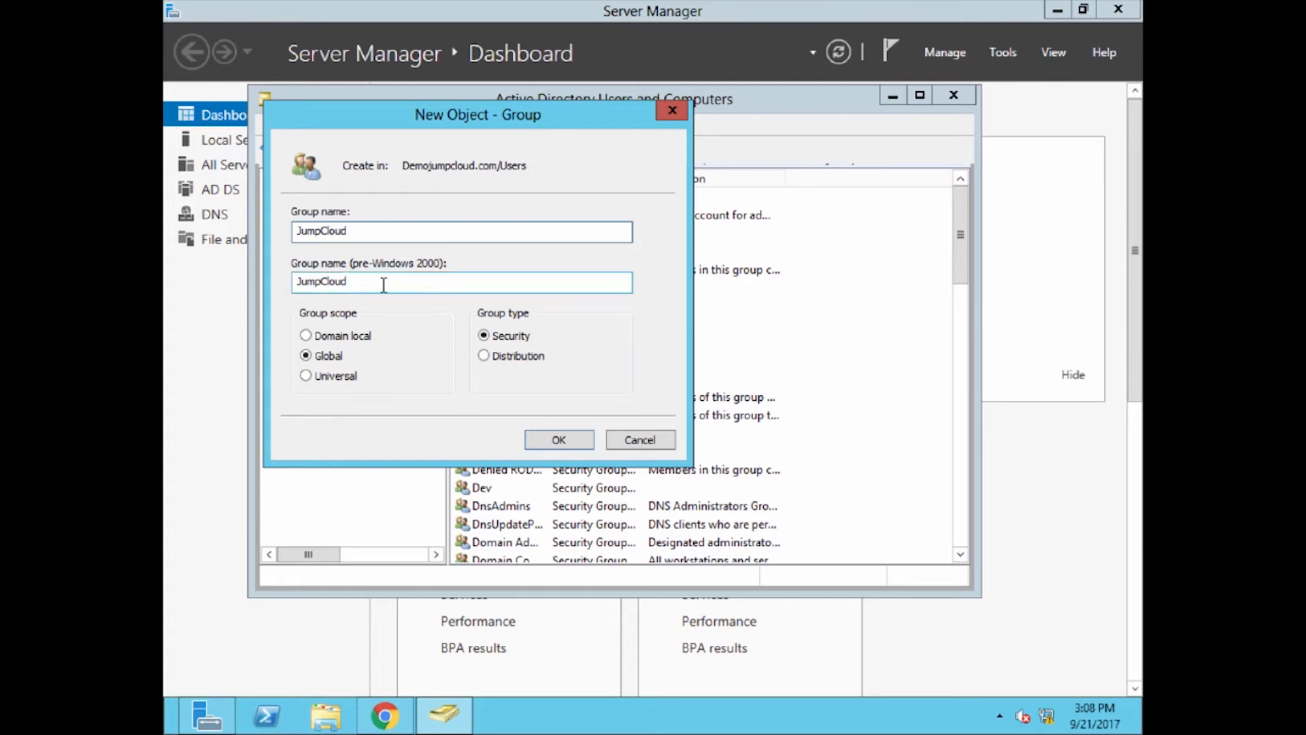
pyautogui.click(570, 443)
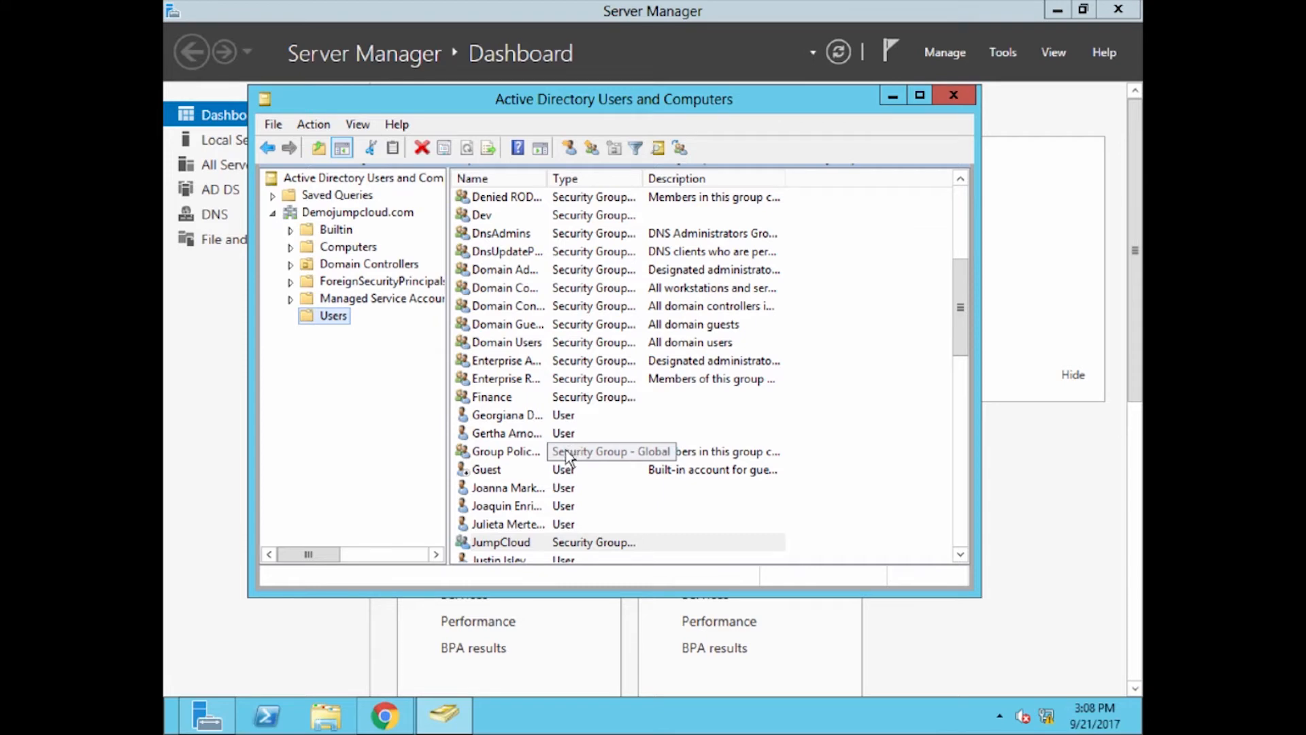
# Create a global security group named JumpCloud Admins in the Users container
pyautogui.rightClick(336, 317)
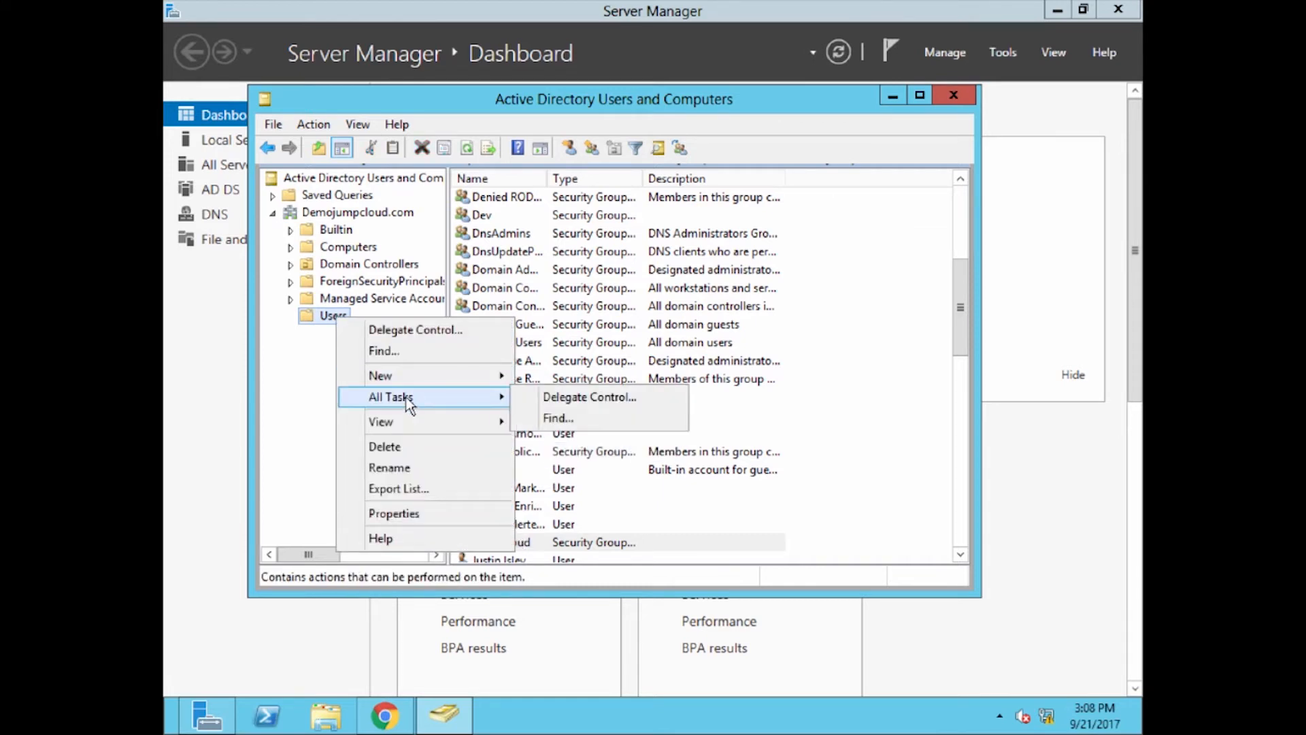
pyautogui.moveTo(415, 379)
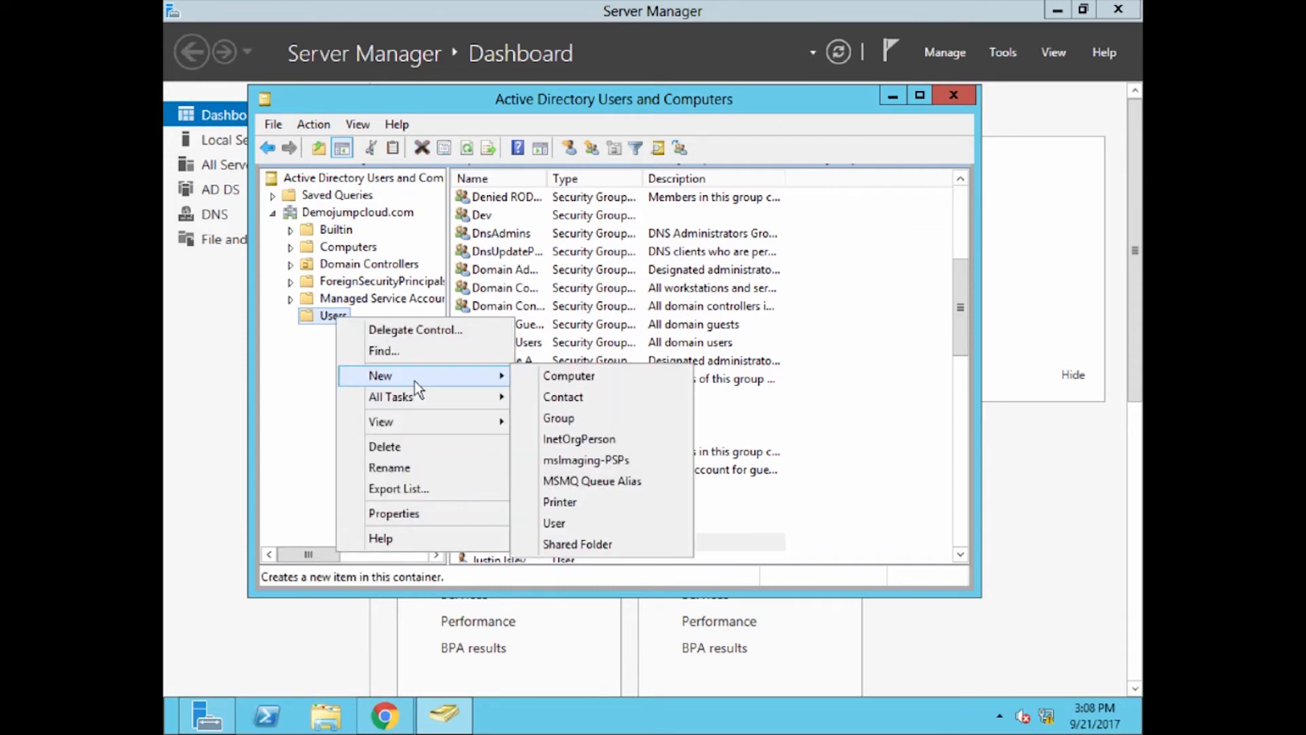
pyautogui.click(589, 420)
pyautogui.write('Jum')
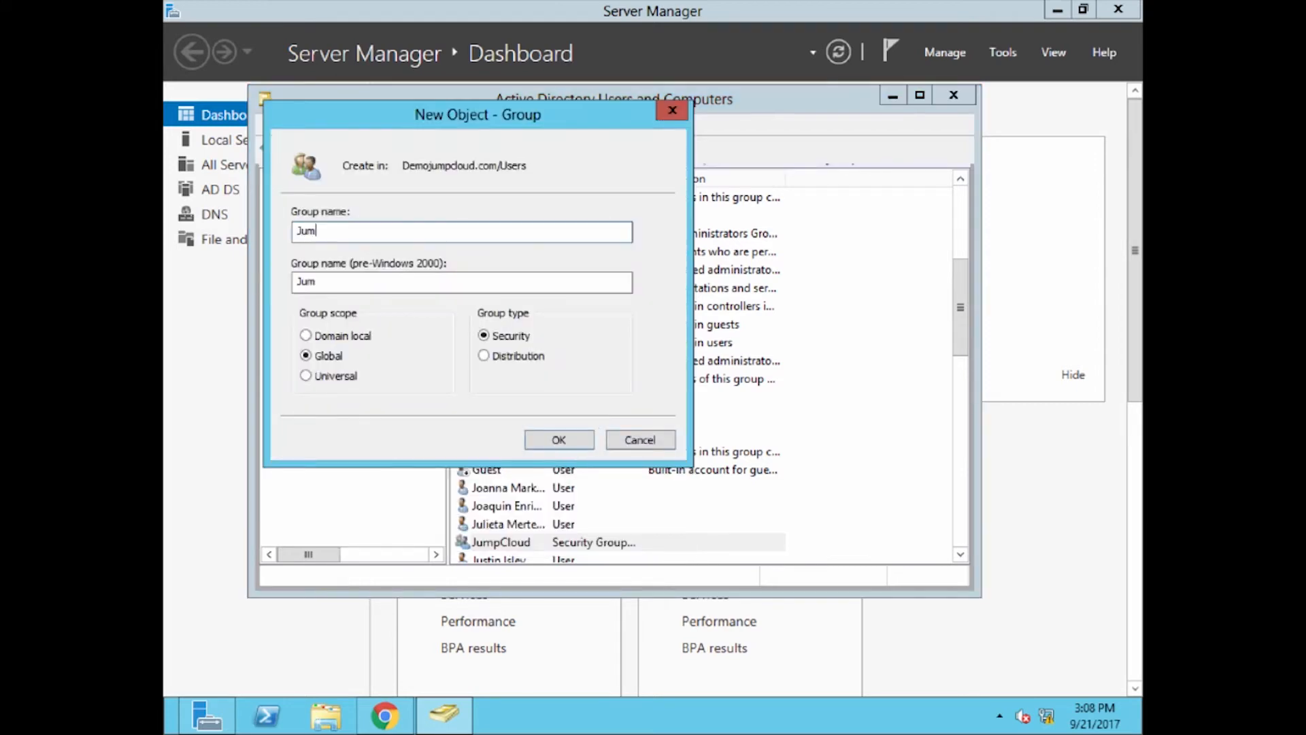
pyautogui.write('pCloud Admins')
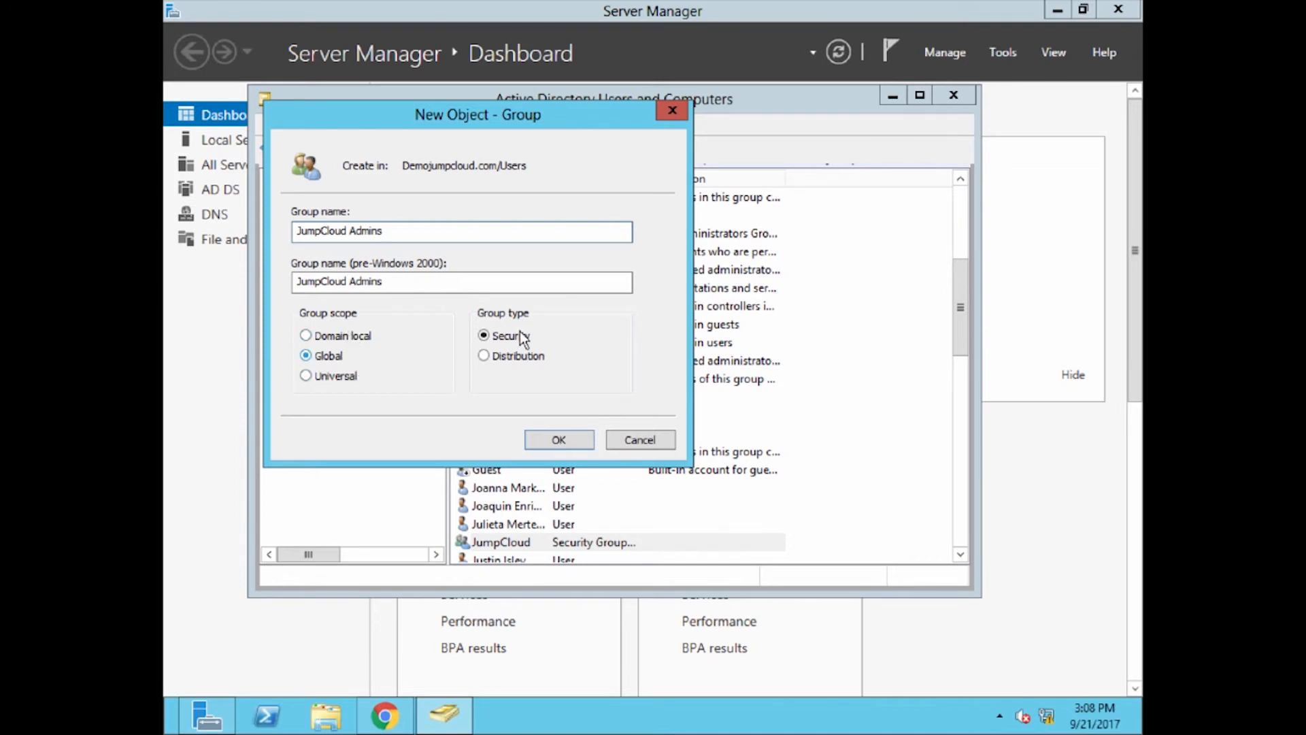
pyautogui.click(545, 438)
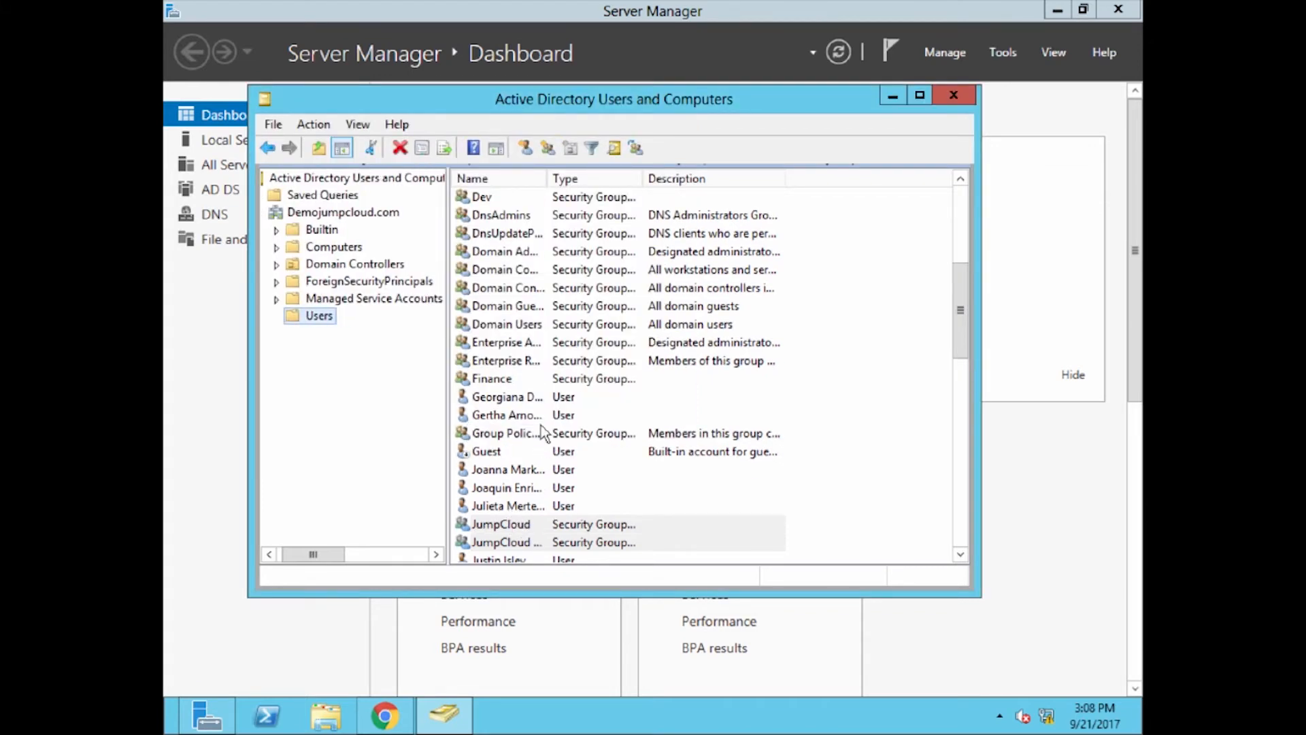
# Widen the Name column to show full names and review the JumpCloud and JumpCloud Admins groups
pyautogui.moveTo(543, 175); pyautogui.dragTo(588, 175)
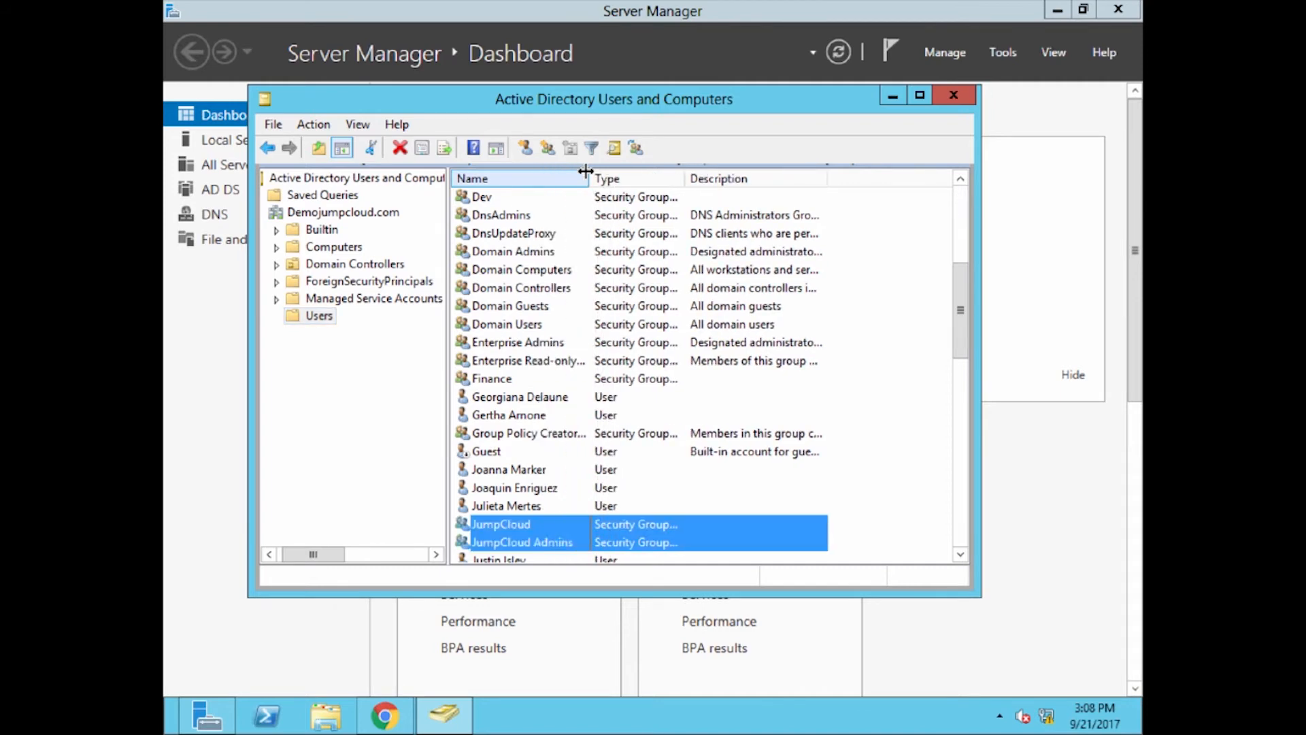
pyautogui.click(549, 539)
pyautogui.press('Up')
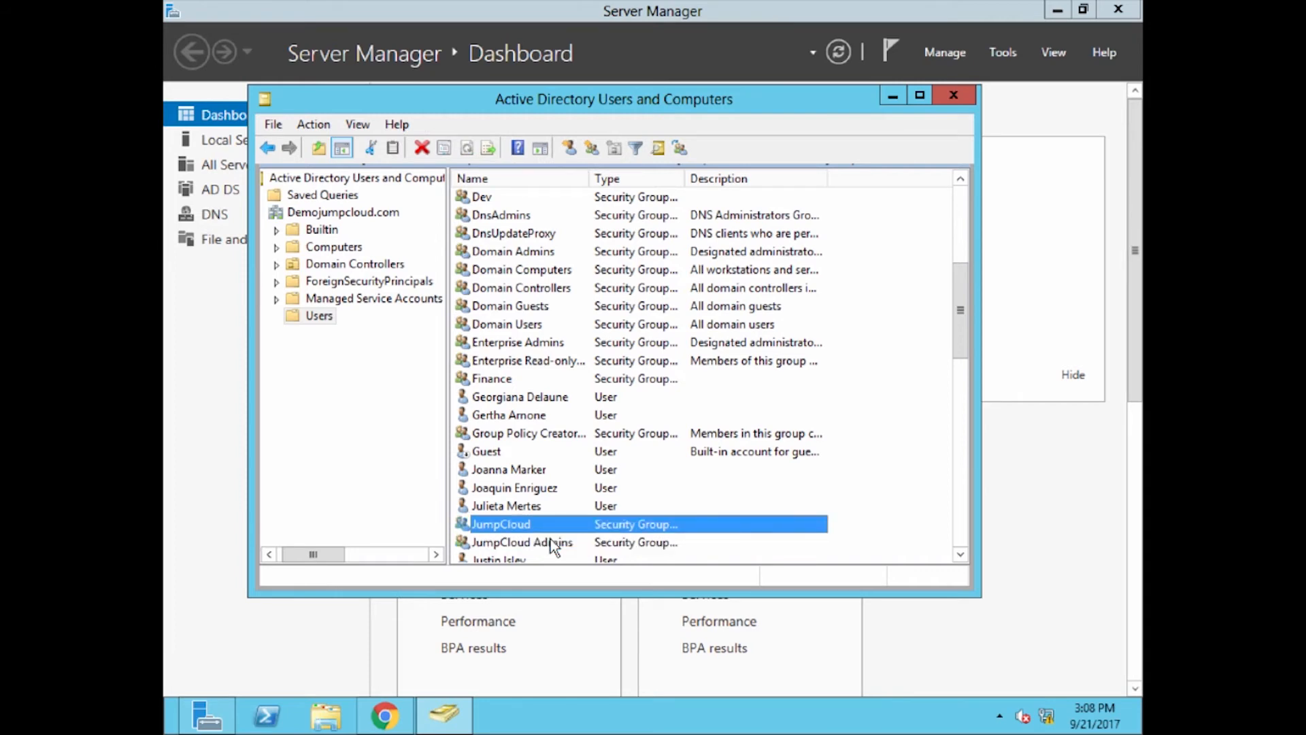
pyautogui.click(550, 542)
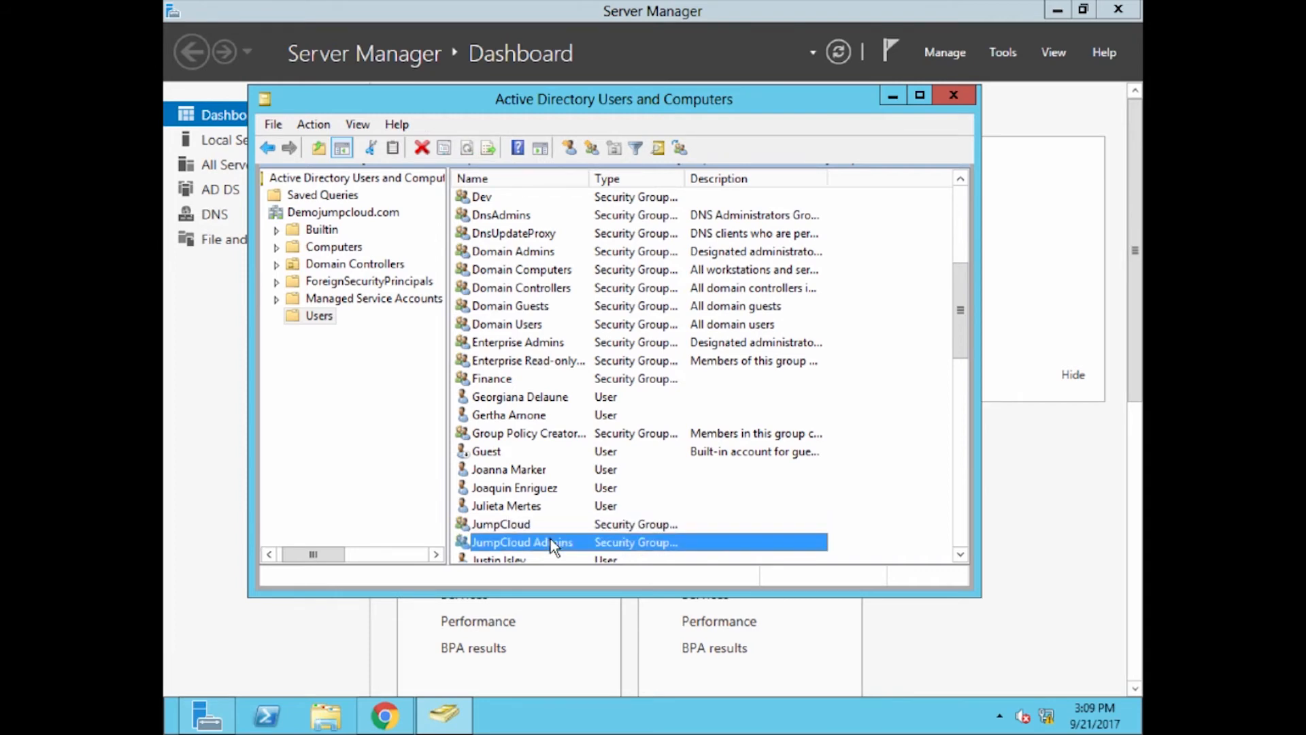
pyautogui.press('Up')
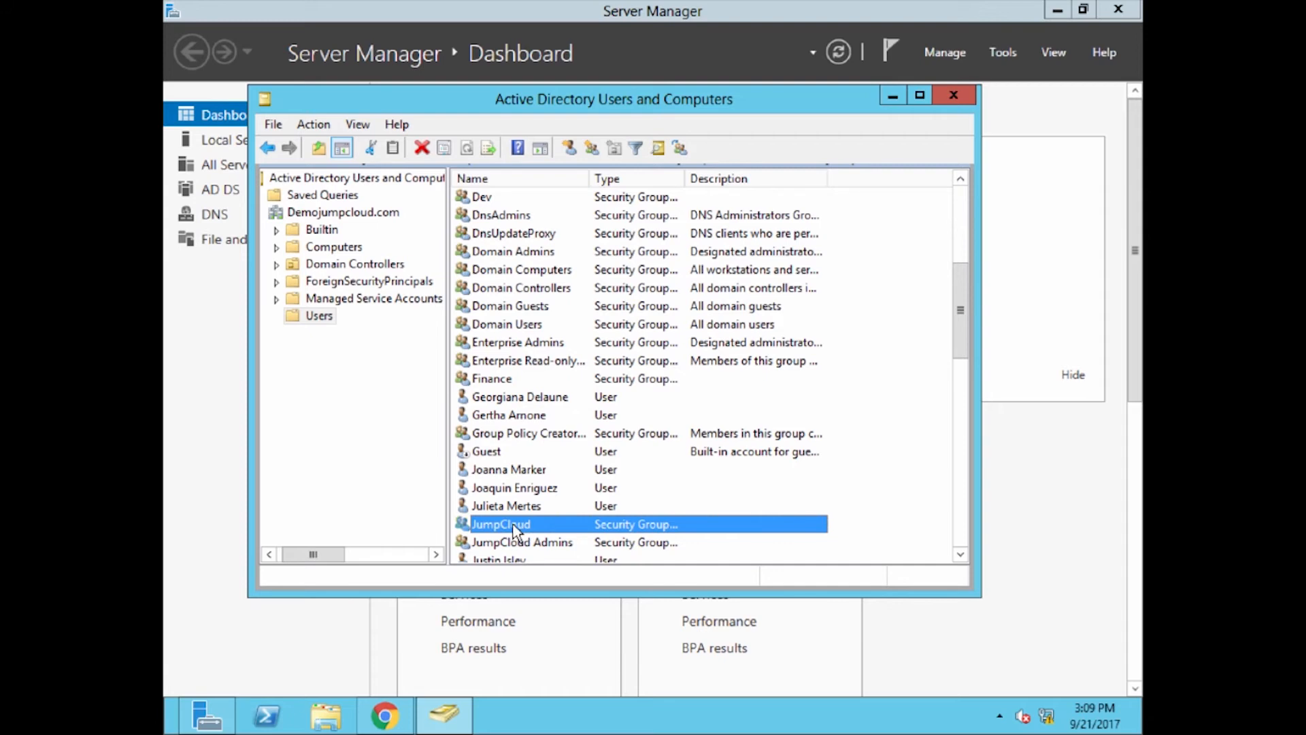
pyautogui.click(492, 542)
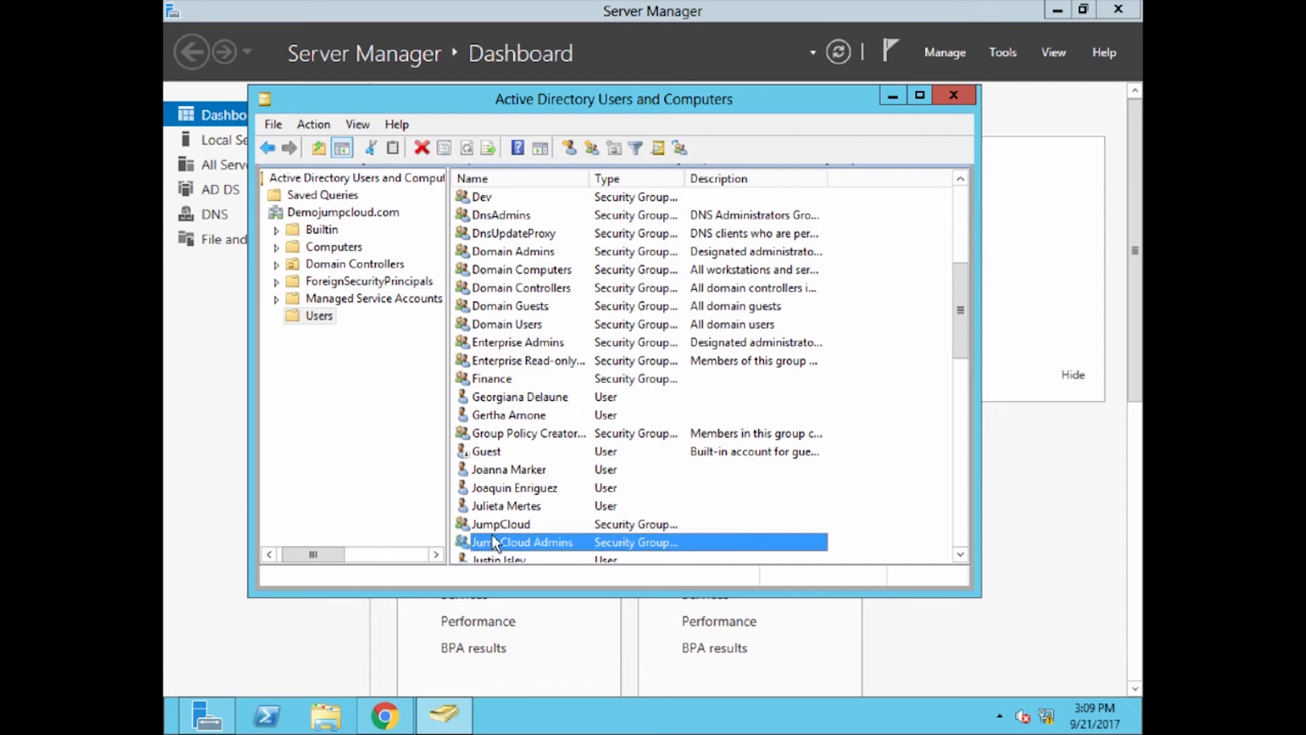